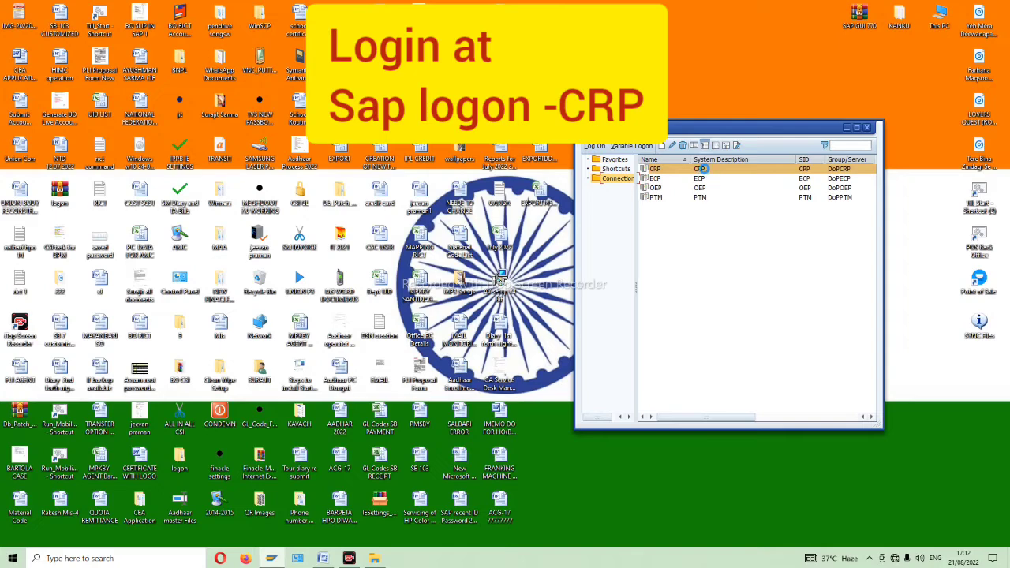
- Log on to the CRP system with the saved user ID and the account password
{"action": "double_click", "coordinate": [700, 169]}
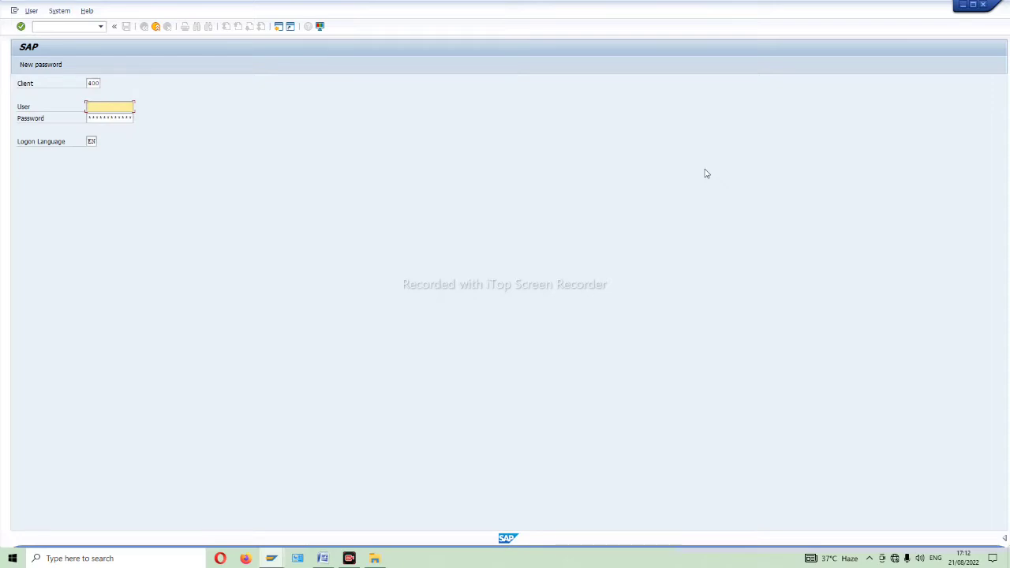
{"action": "type", "text": "0"}
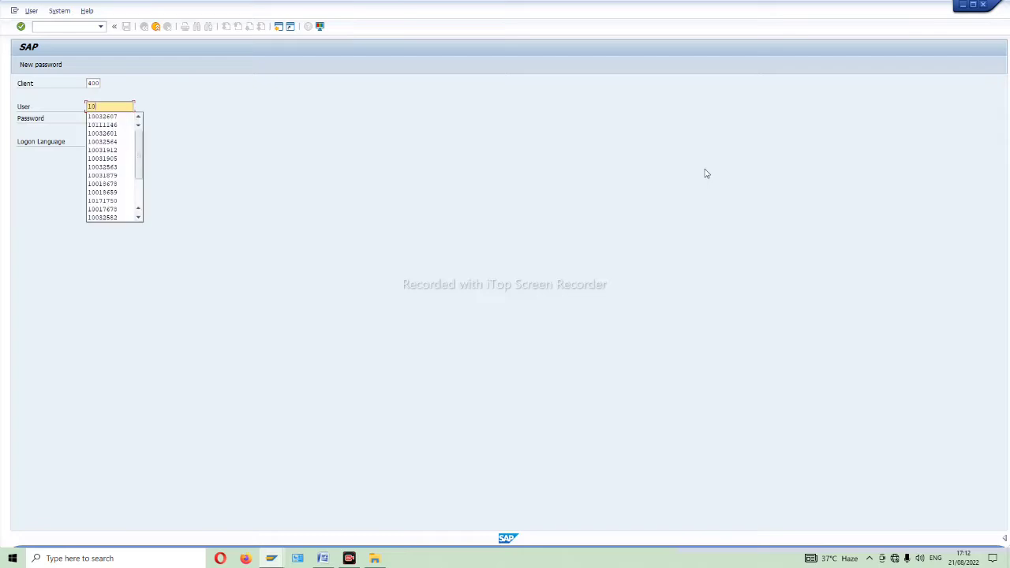
{"action": "left_click", "coordinate": [103, 125]}
{"action": "left_click", "coordinate": [119, 117]}
{"action": "key", "text": "ctrl+v"}
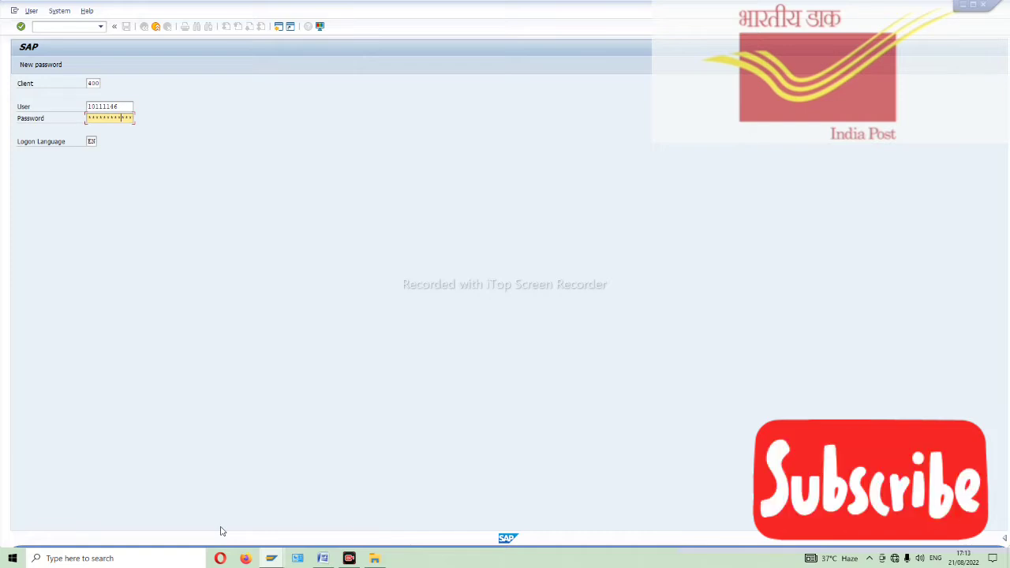
{"action": "key", "text": "Return"}
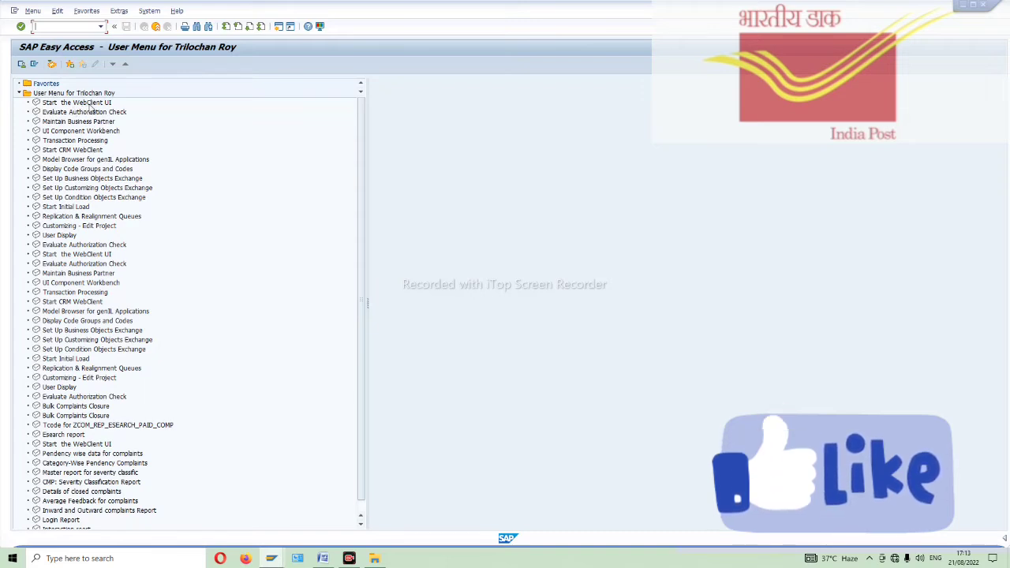
- Start the WebClient UI from the user menu and maximize its logon browser window
{"action": "double_click", "coordinate": [94, 103]}
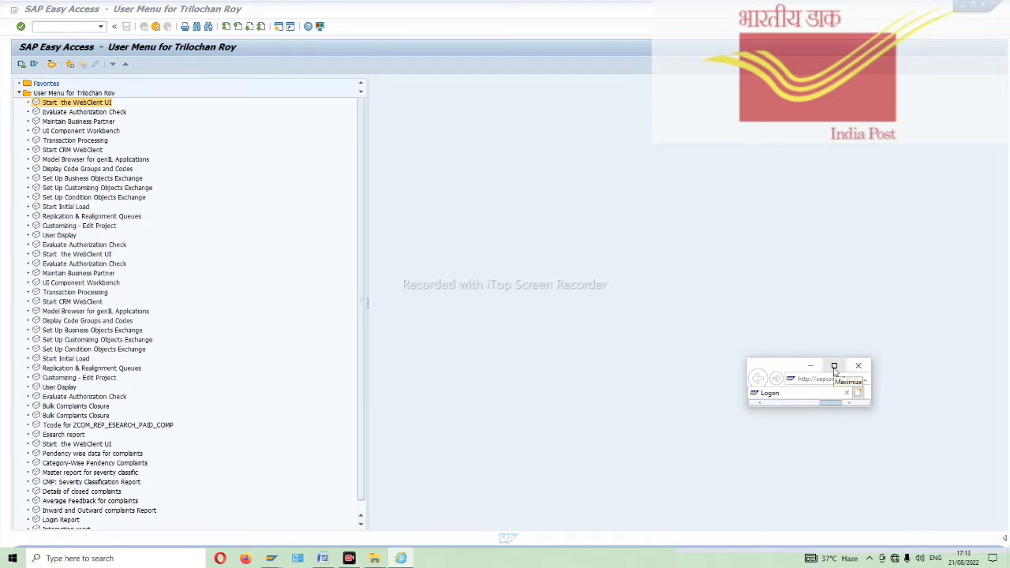
{"action": "left_click", "coordinate": [834, 367]}
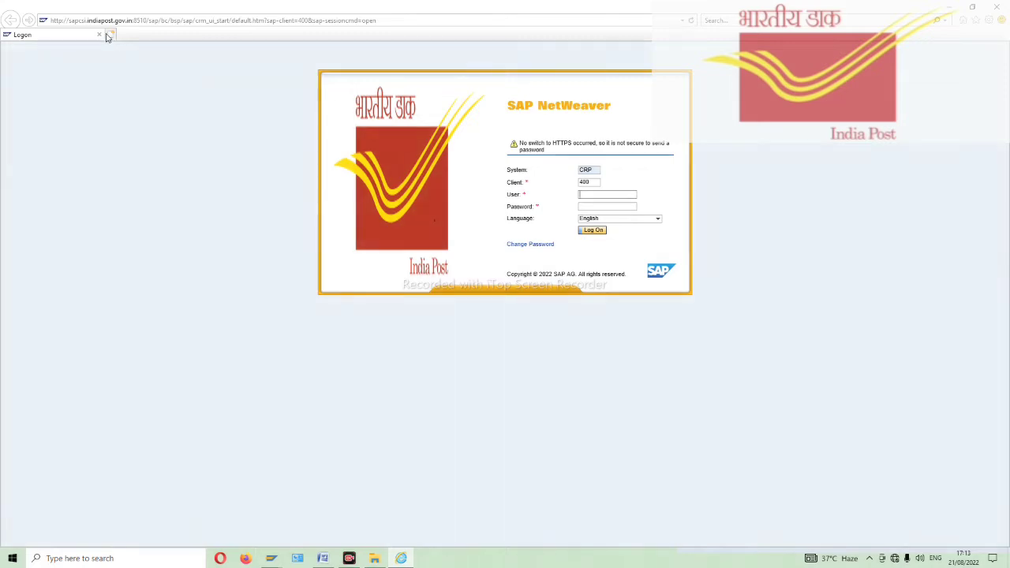
- Copy the logon page address from Internet Explorer and load it in Firefox
{"action": "left_click", "coordinate": [165, 21]}
{"action": "right_click", "coordinate": [165, 20]}
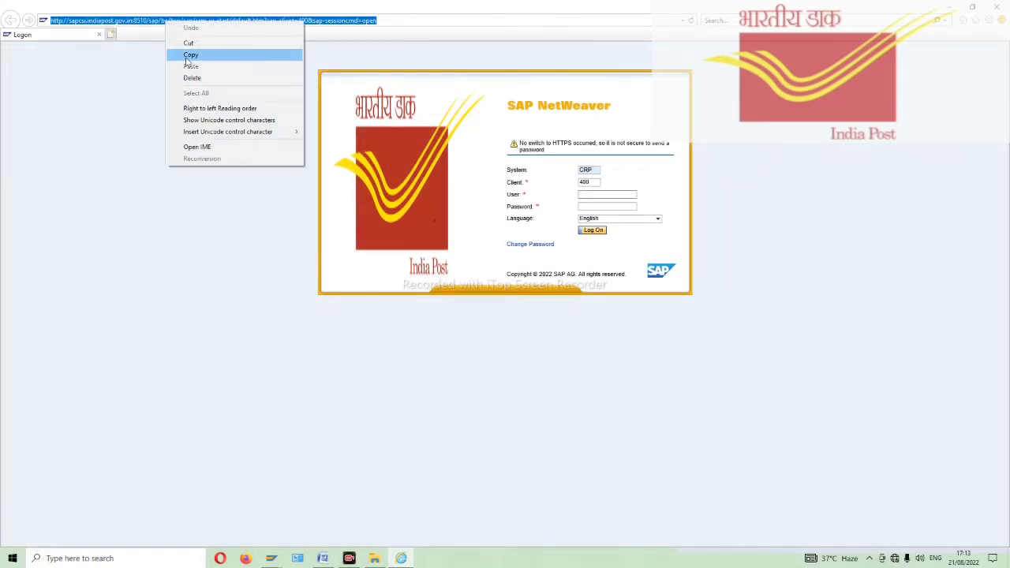
{"action": "left_click", "coordinate": [190, 53]}
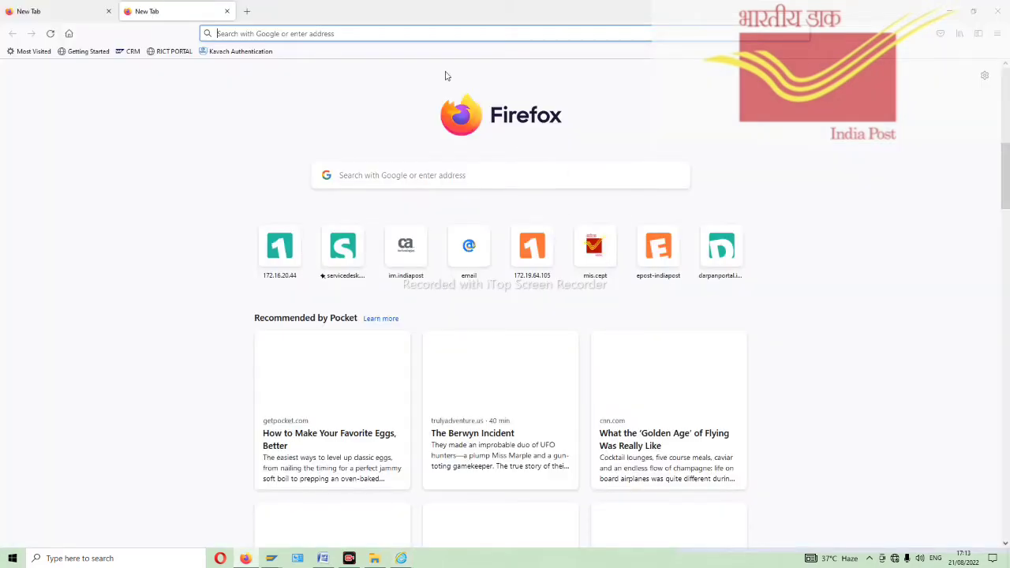
{"action": "key", "text": "ctrl+v"}
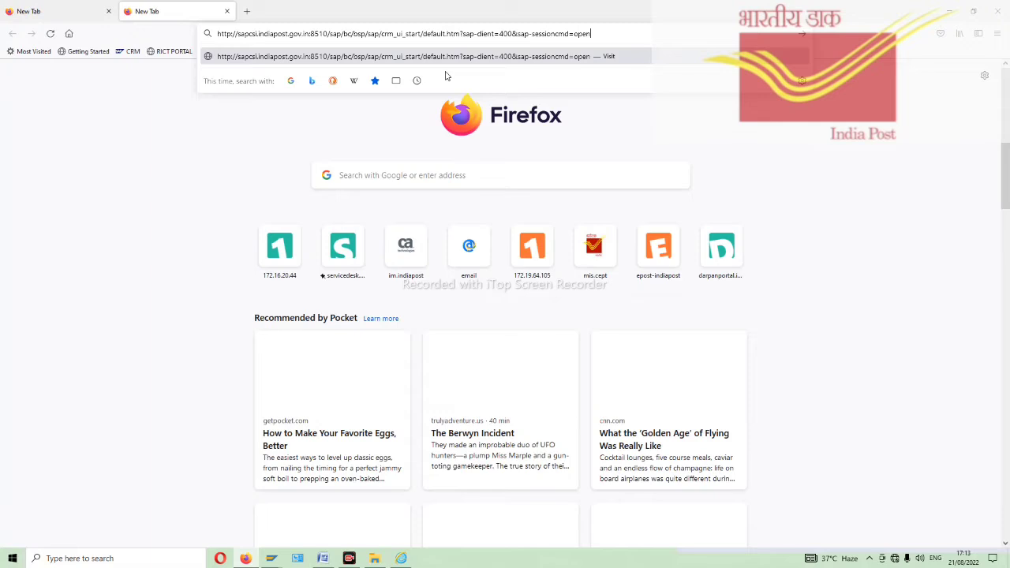
{"action": "key", "text": "Return"}
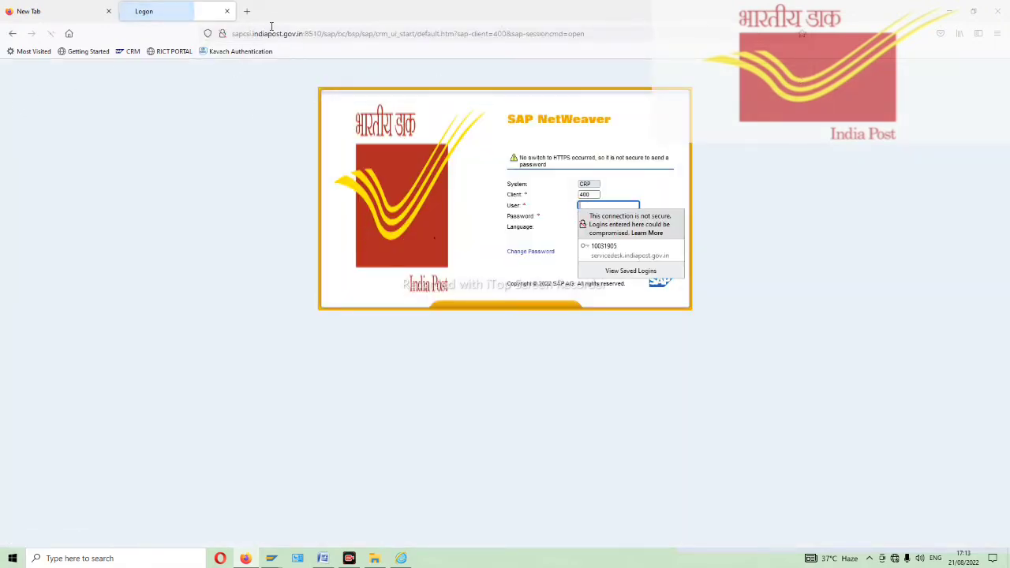
- Copy the WebClient logon page address from Firefox's address bar
{"action": "left_click", "coordinate": [249, 11]}
{"action": "left_click", "coordinate": [189, 12]}
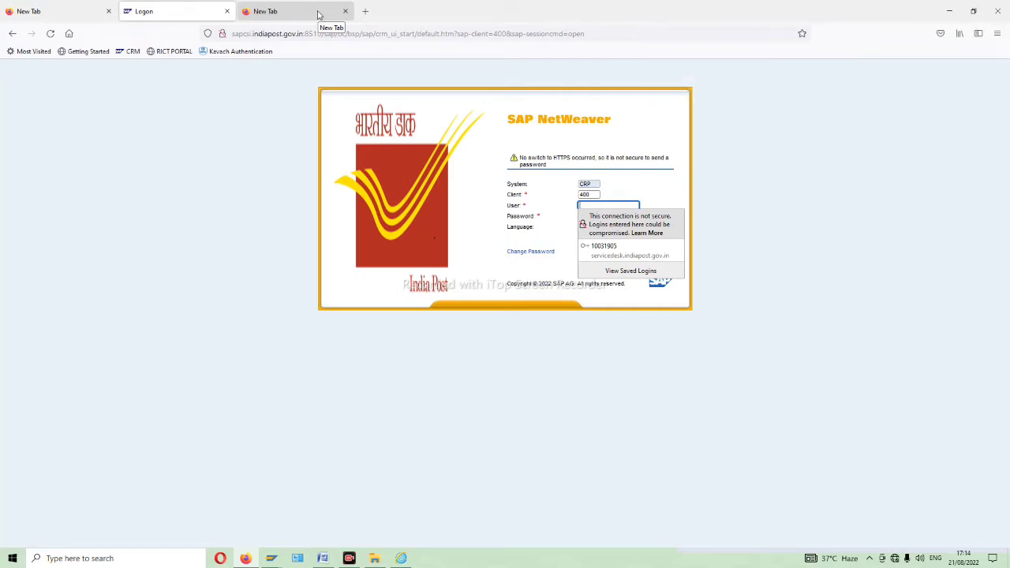
{"action": "left_click", "coordinate": [385, 34]}
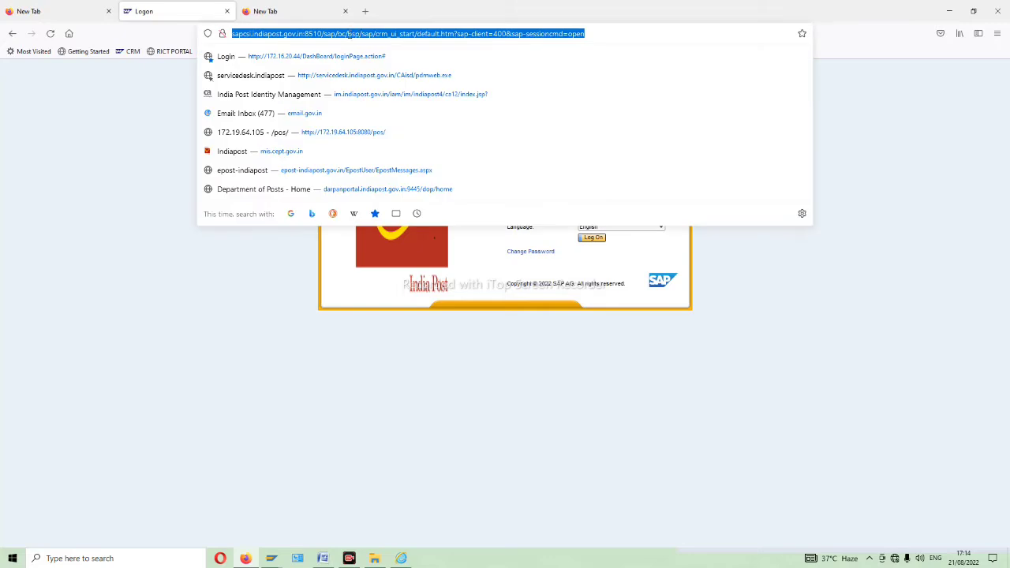
{"action": "right_click", "coordinate": [372, 37]}
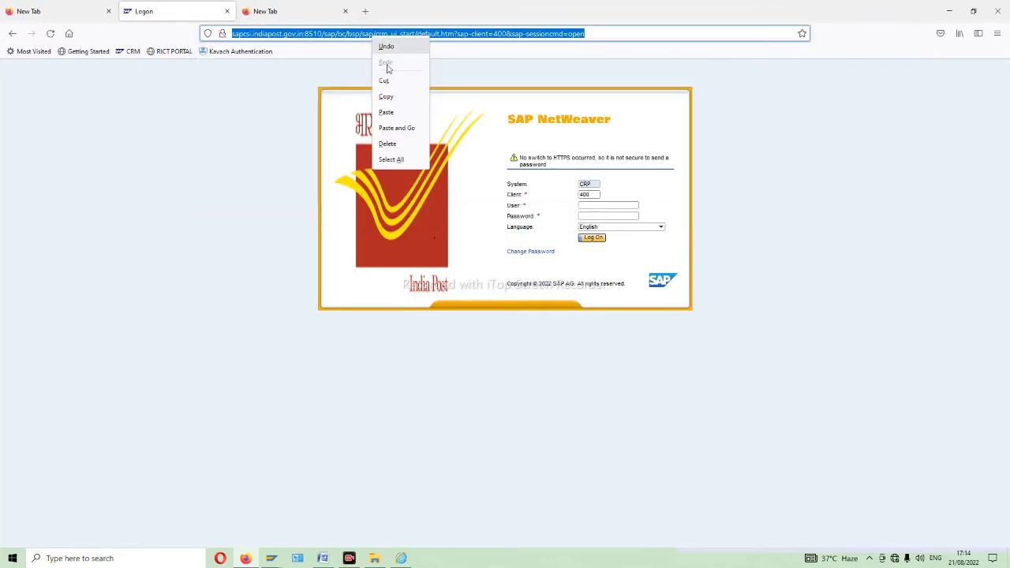
{"action": "left_click", "coordinate": [391, 97]}
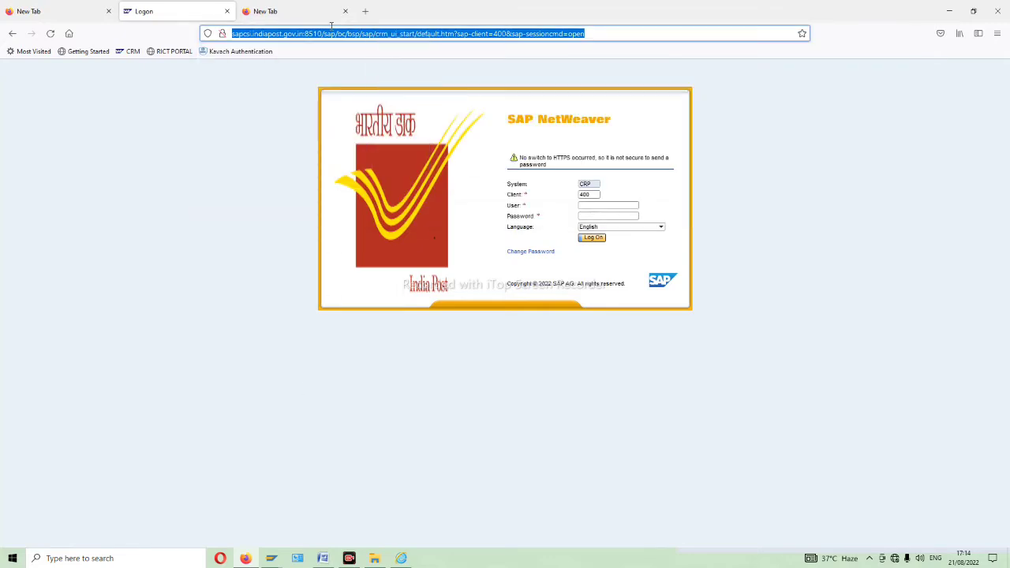
{"action": "right_click", "coordinate": [635, 562]}
- Create a new text document on the desktop named CRM WEB LINK
{"action": "left_click", "coordinate": [675, 493]}
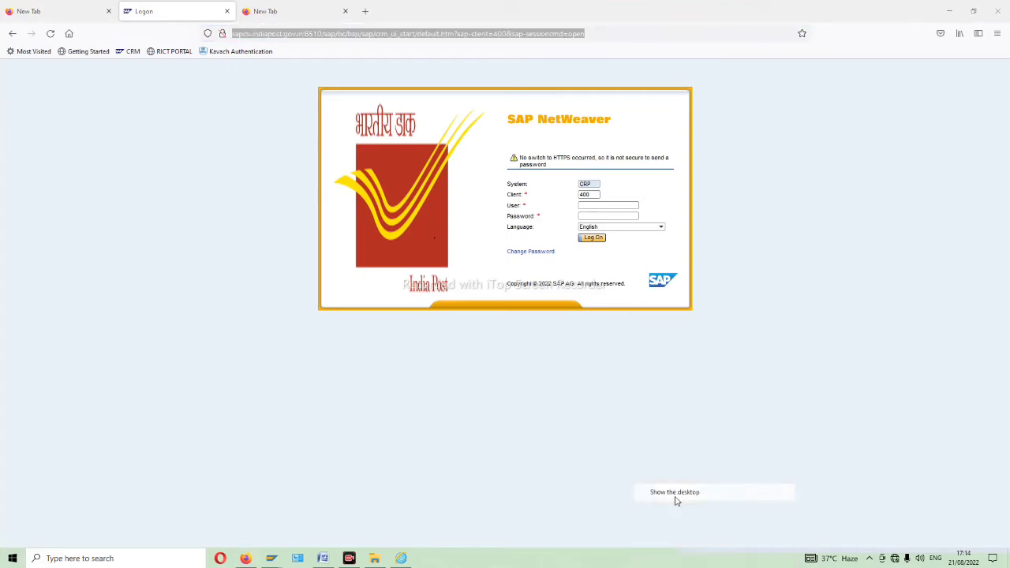
{"action": "right_click", "coordinate": [609, 288]}
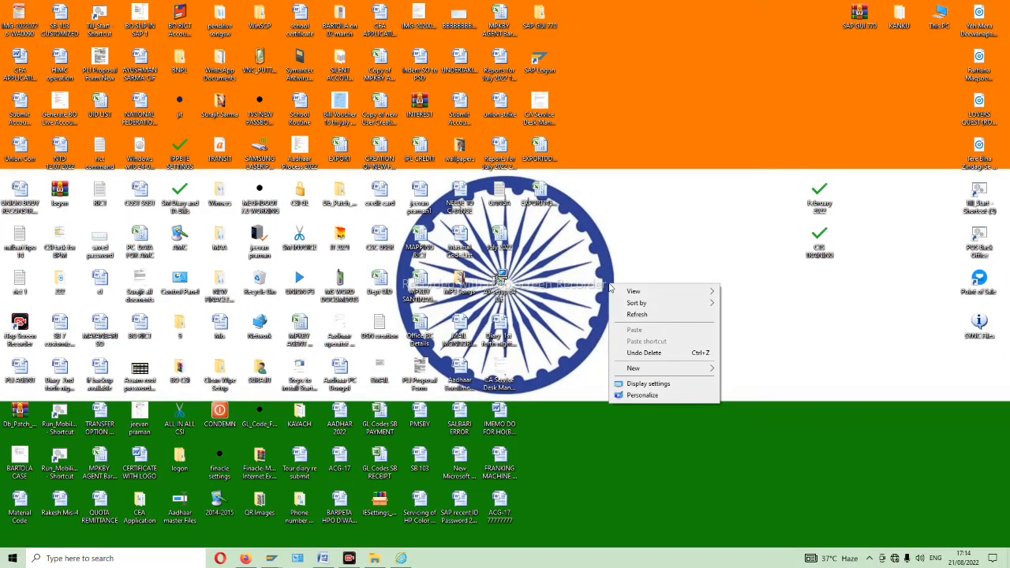
{"action": "mouse_move", "coordinate": [643, 371]}
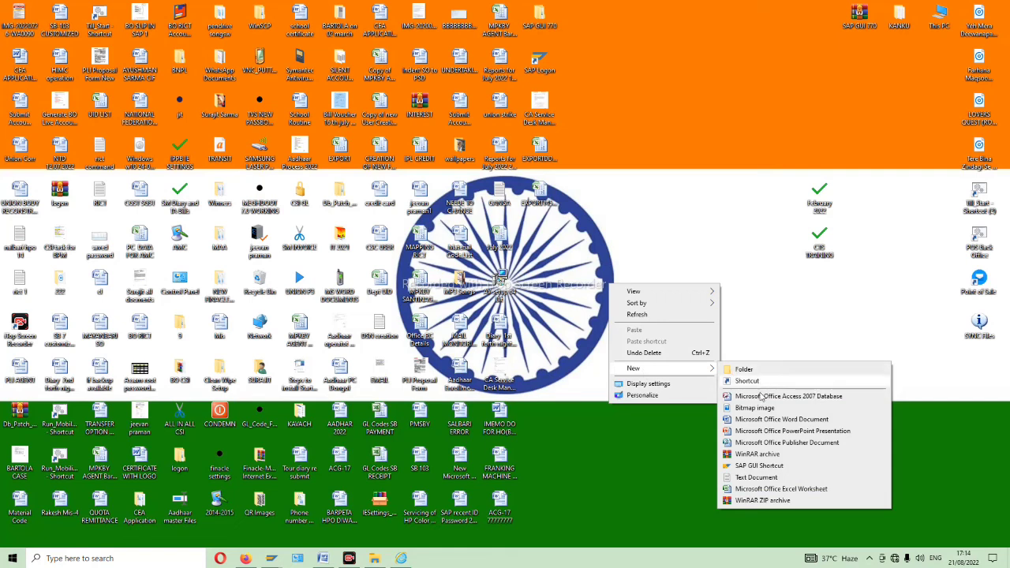
{"action": "left_click", "coordinate": [755, 477]}
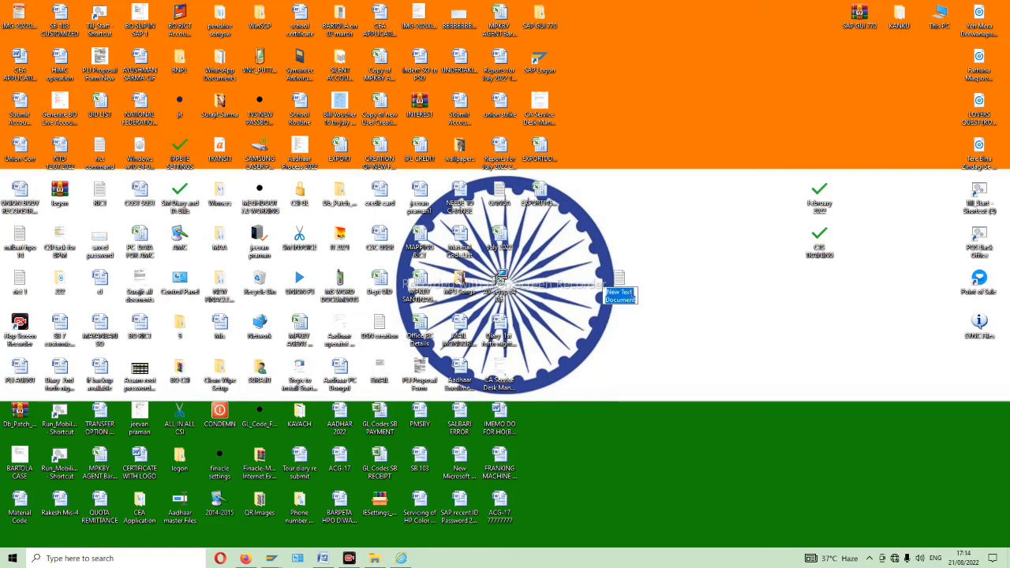
{"action": "type", "text": "d"}
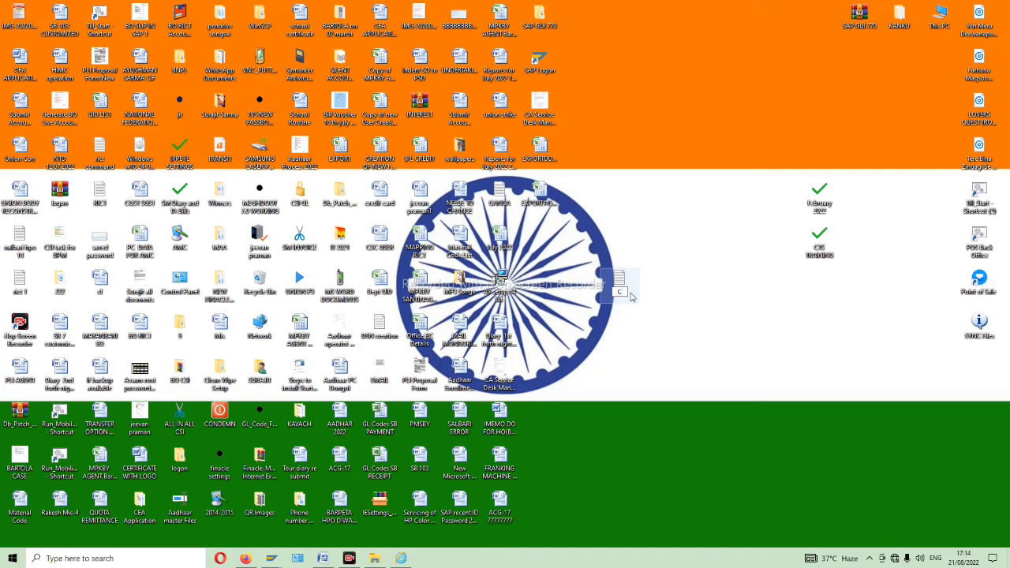
{"action": "type", "text": "RM WEB LINK"}
{"action": "key", "text": "Return"}
- Paste the WebClient logon address into CRM WEB LINK in Notepad
{"action": "double_click", "coordinate": [631, 296]}
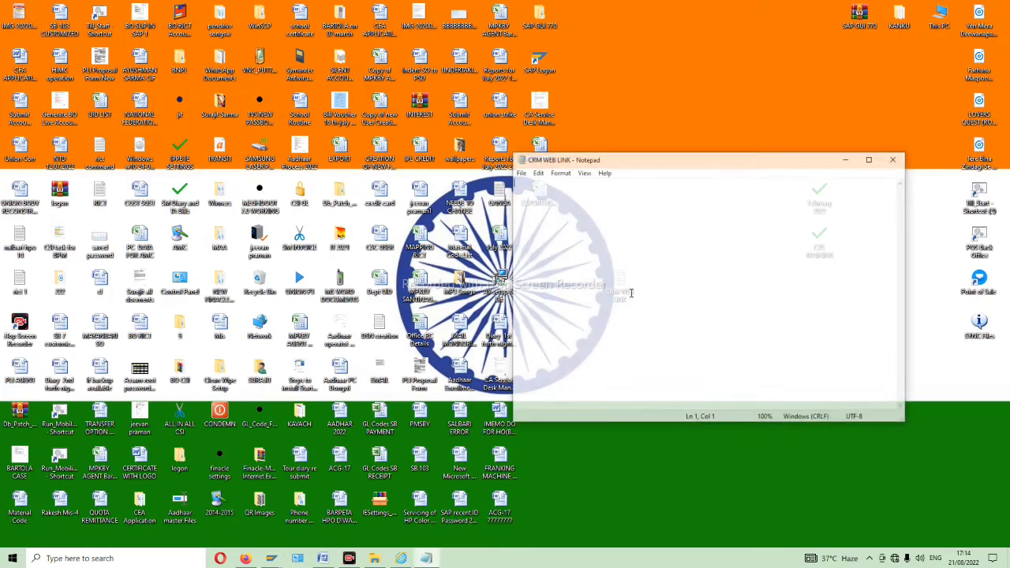
{"action": "right_click", "coordinate": [592, 225]}
{"action": "left_click", "coordinate": [623, 270]}
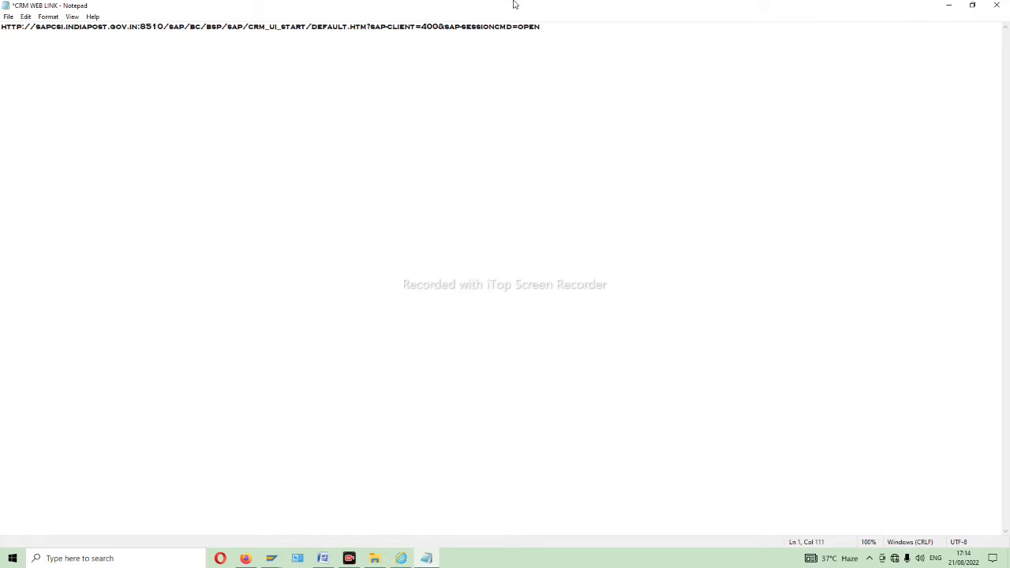
{"action": "key", "text": "ctrl+a"}
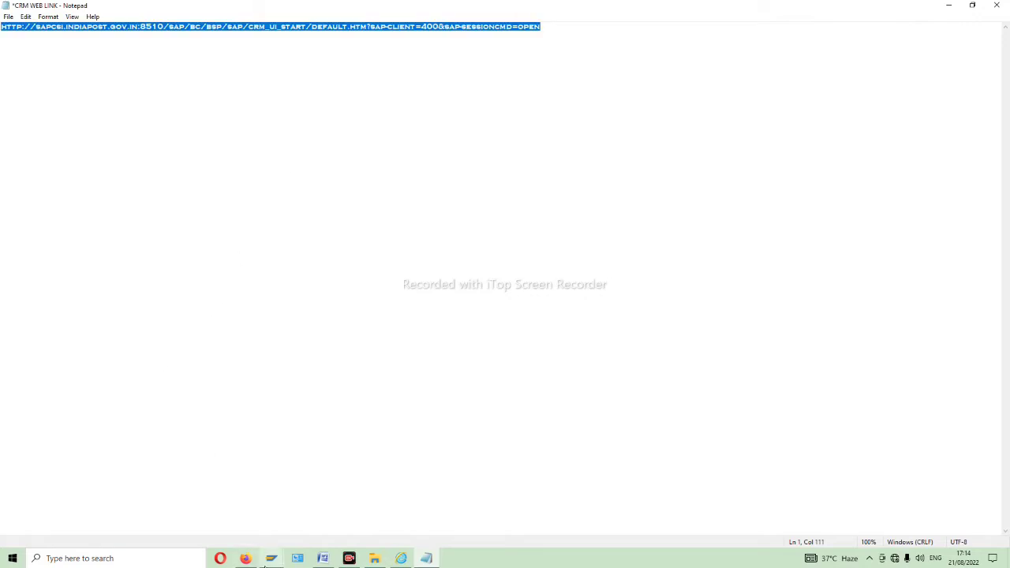
- Load the WebClient address in a new Firefox tab and begin entering the user ID
{"action": "left_click", "coordinate": [246, 557]}
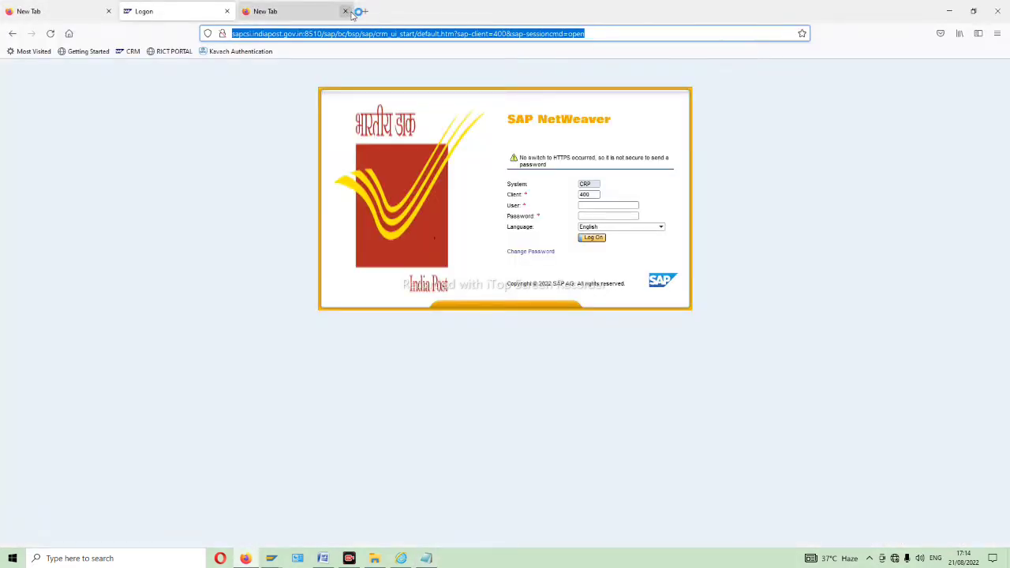
{"action": "left_click", "coordinate": [366, 13]}
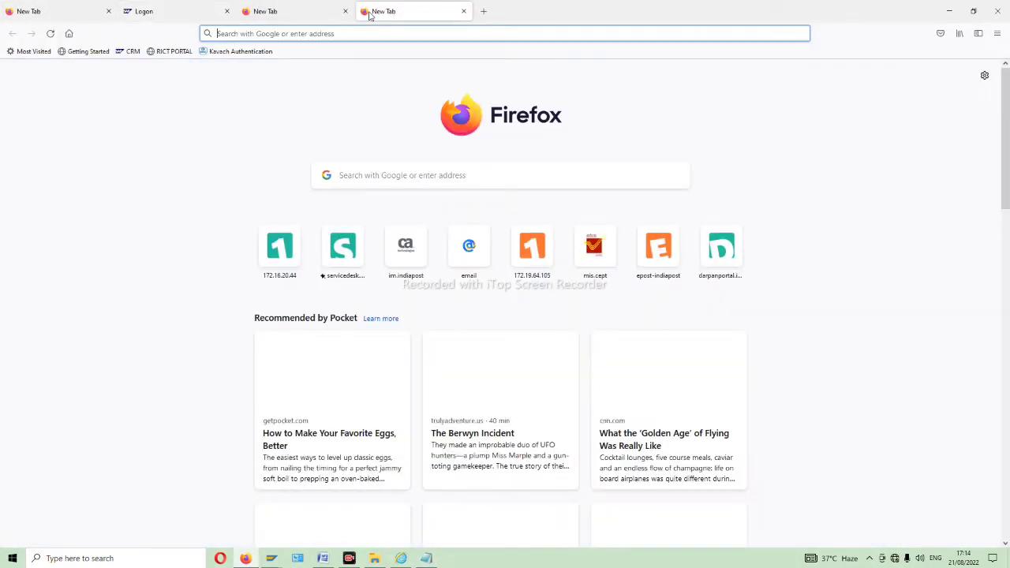
{"action": "key", "text": "ctrl+v"}
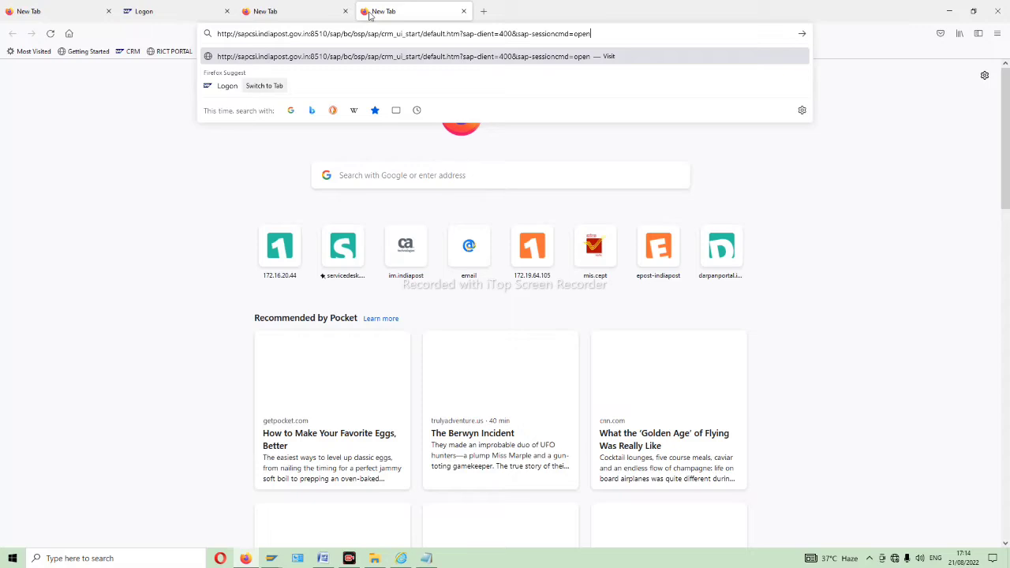
{"action": "key", "text": "Return"}
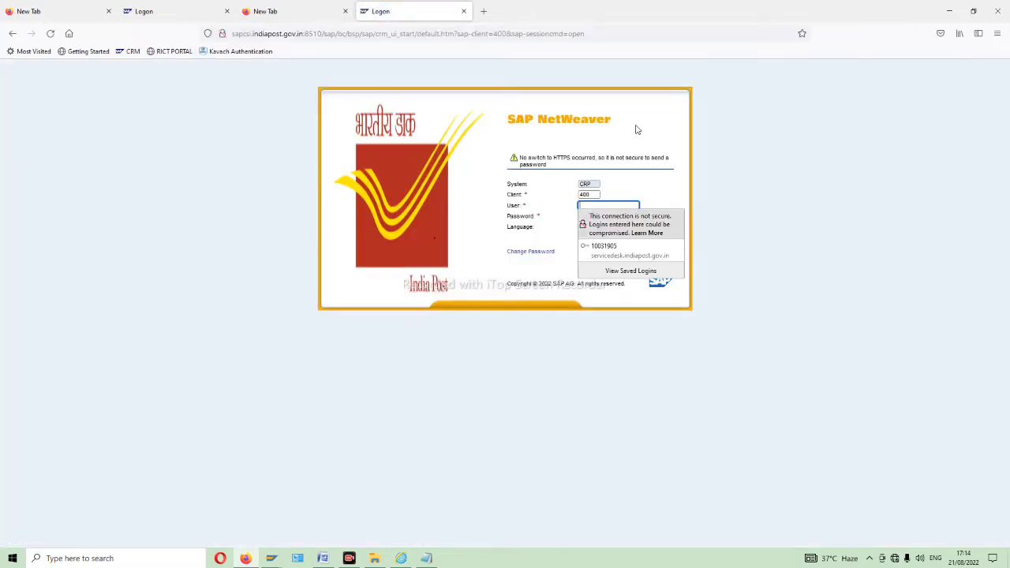
{"action": "left_click", "coordinate": [612, 207]}
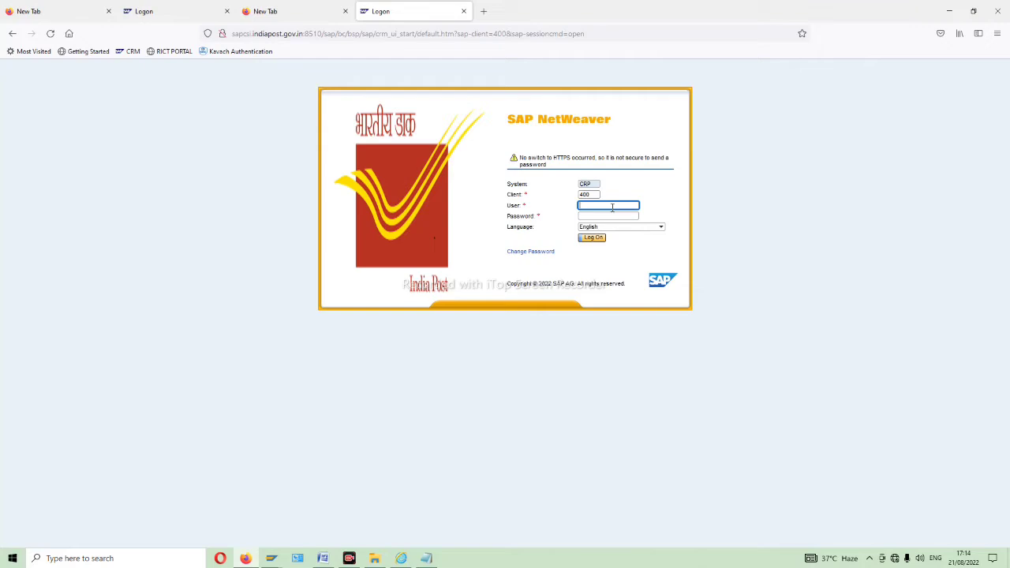
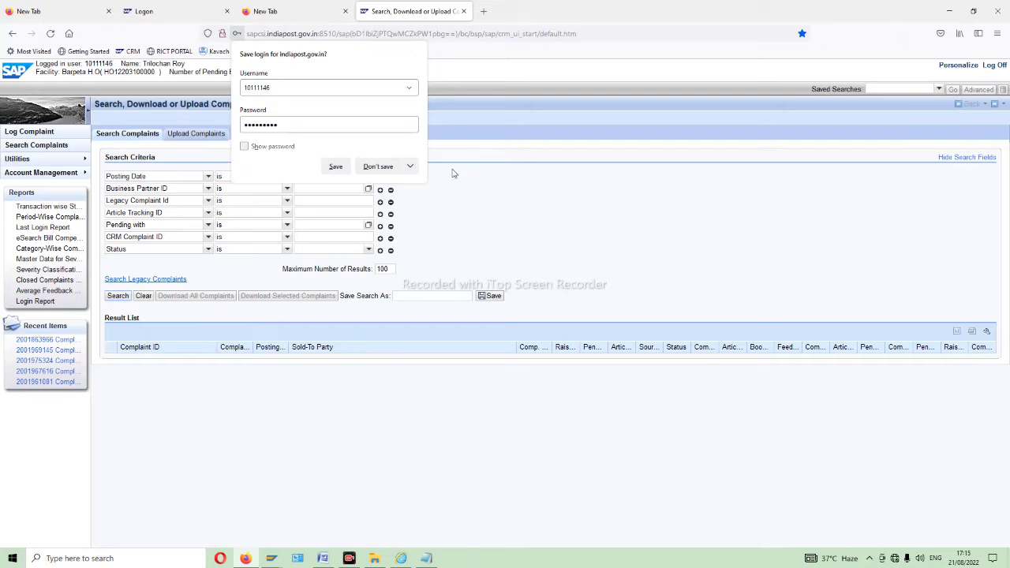
- Search complaints pending with Santinagar S.O (Barpeta), found by pincode 781314, declining the browser's save-login prompt
{"action": "left_click", "coordinate": [392, 172]}
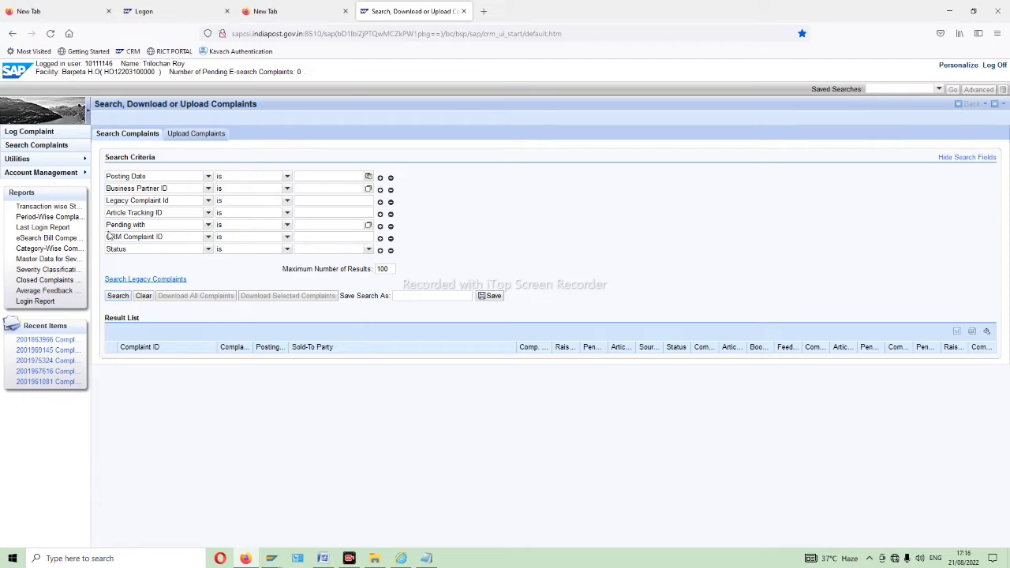
{"action": "left_click", "coordinate": [321, 224]}
{"action": "left_click", "coordinate": [368, 225]}
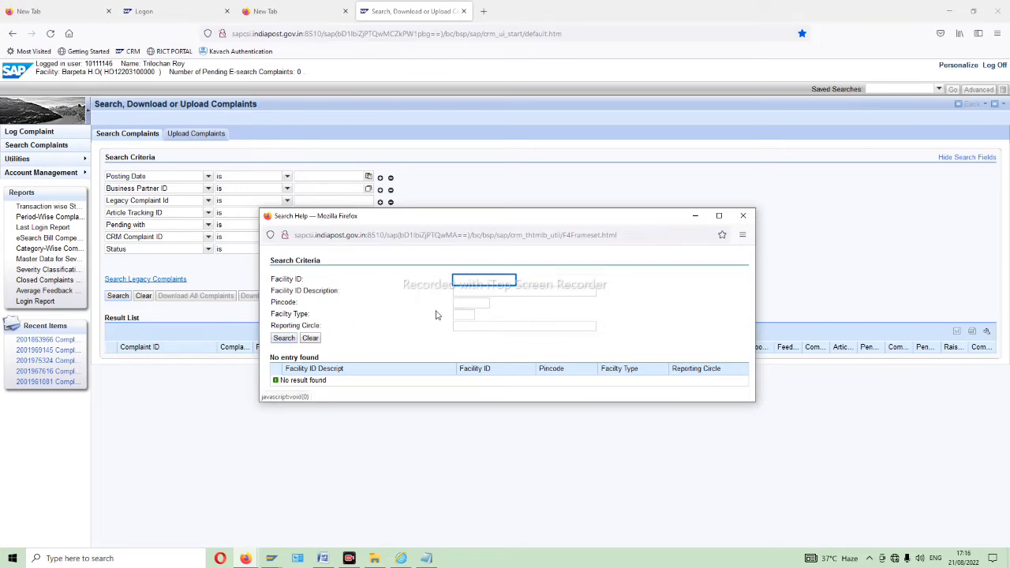
{"action": "left_click", "coordinate": [470, 303]}
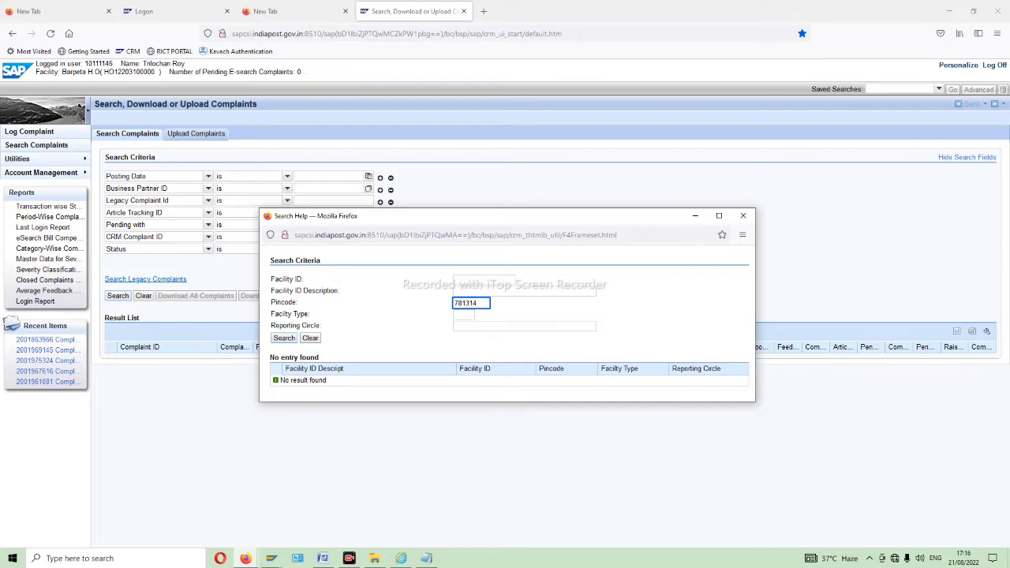
{"action": "left_click", "coordinate": [283, 338]}
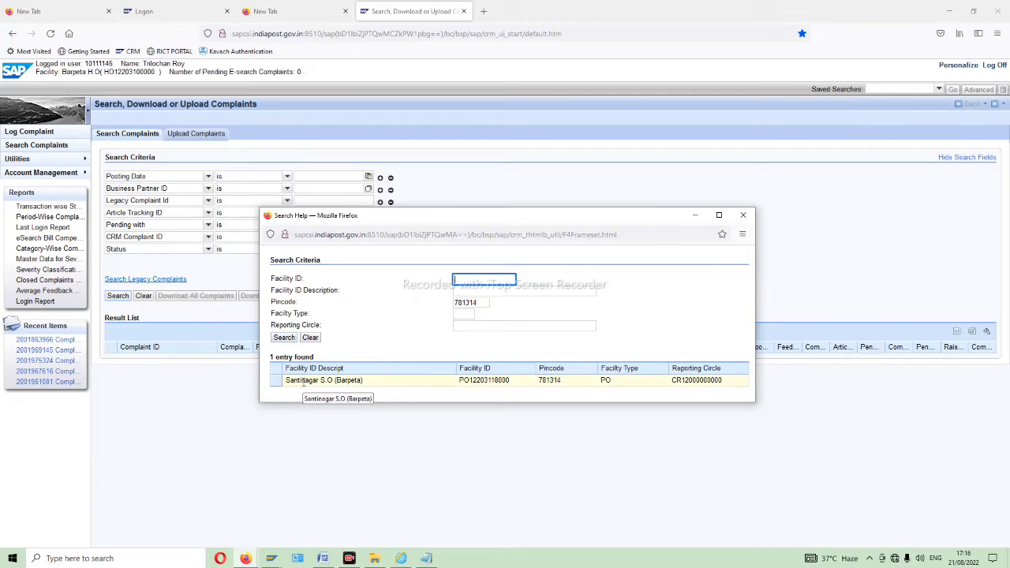
{"action": "left_click", "coordinate": [303, 382]}
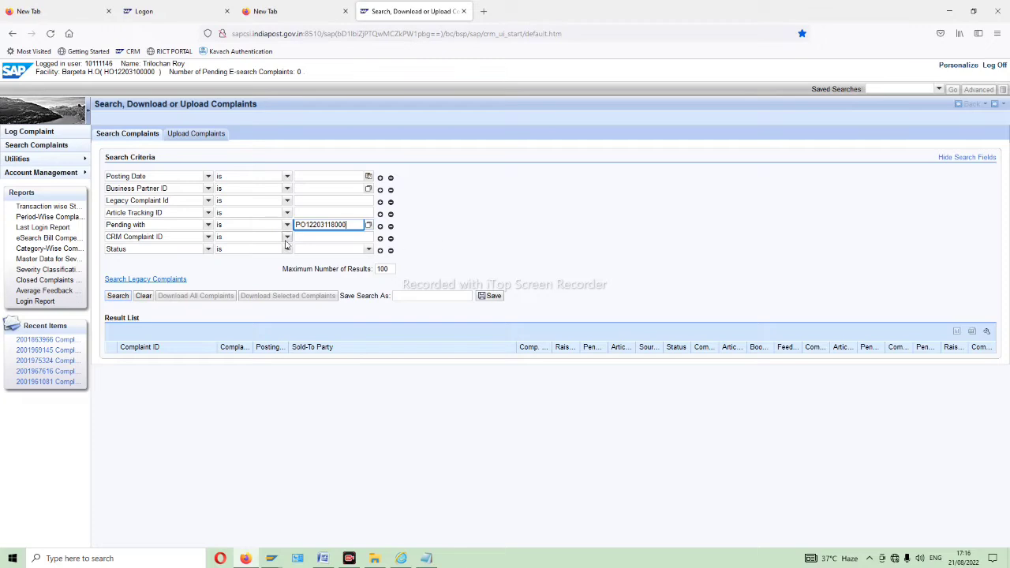
{"action": "left_click", "coordinate": [117, 297]}
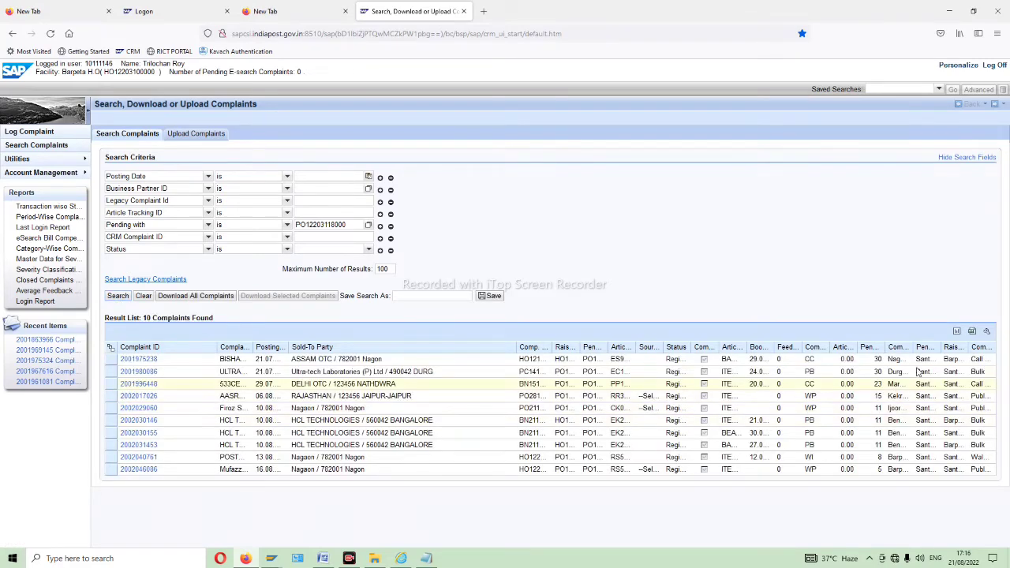
{"action": "left_click", "coordinate": [138, 360]}
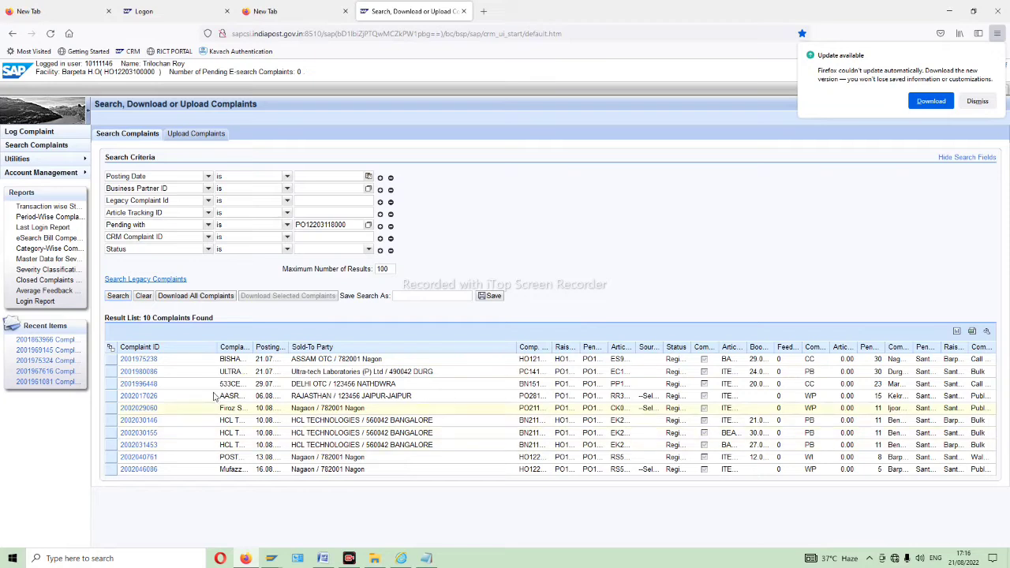
{"action": "left_click", "coordinate": [144, 373]}
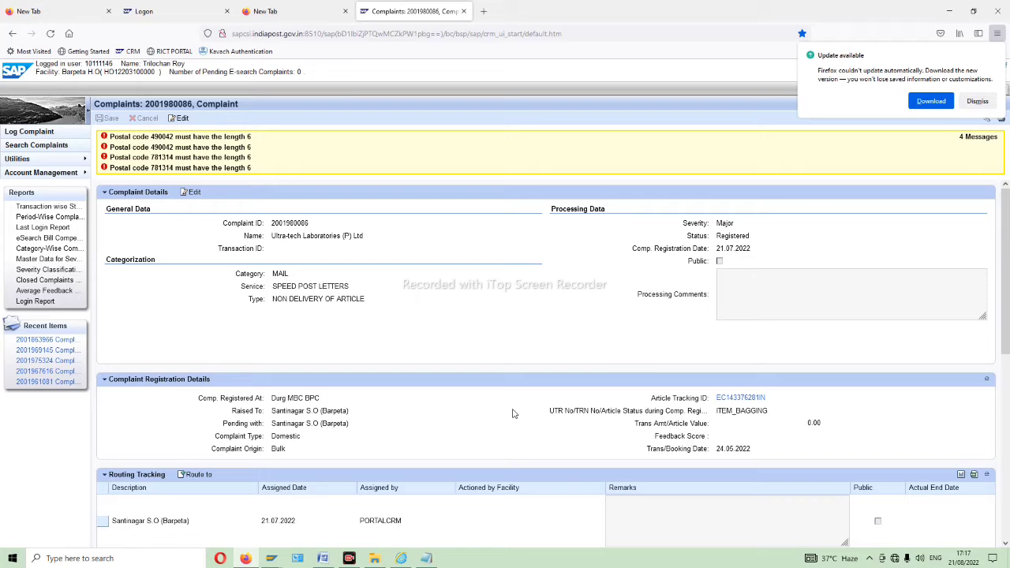
{"action": "scroll", "coordinate": [672, 397], "scroll_direction": "down", "scroll_amount": 2}
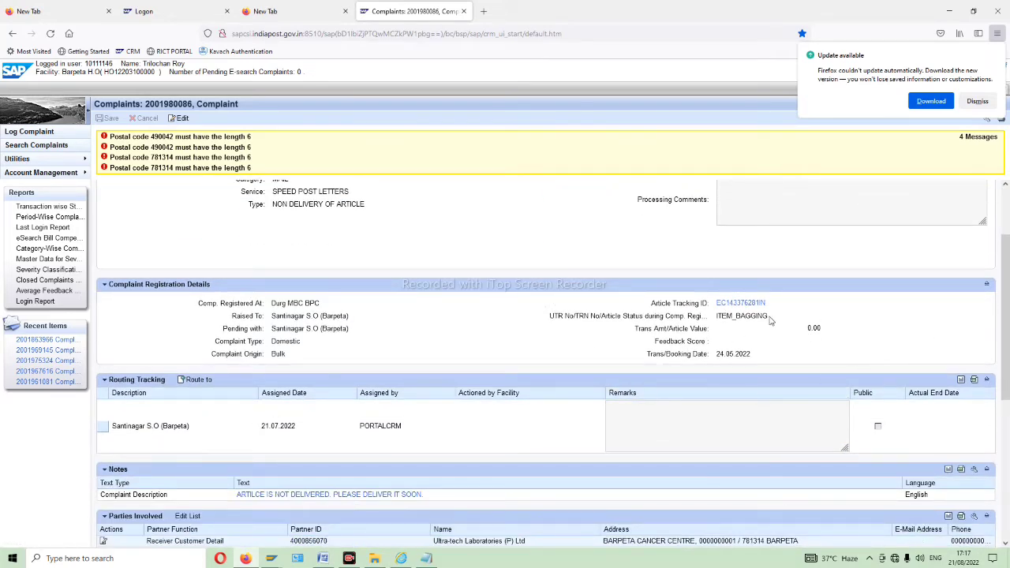
{"action": "scroll", "coordinate": [666, 305], "scroll_direction": "up", "scroll_amount": 2}
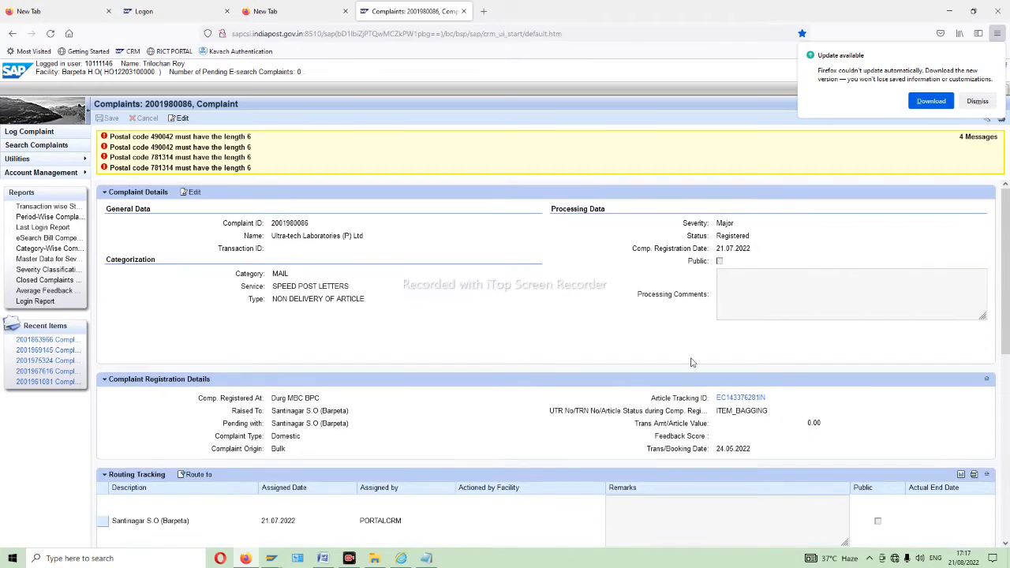
{"action": "left_click", "coordinate": [740, 401]}
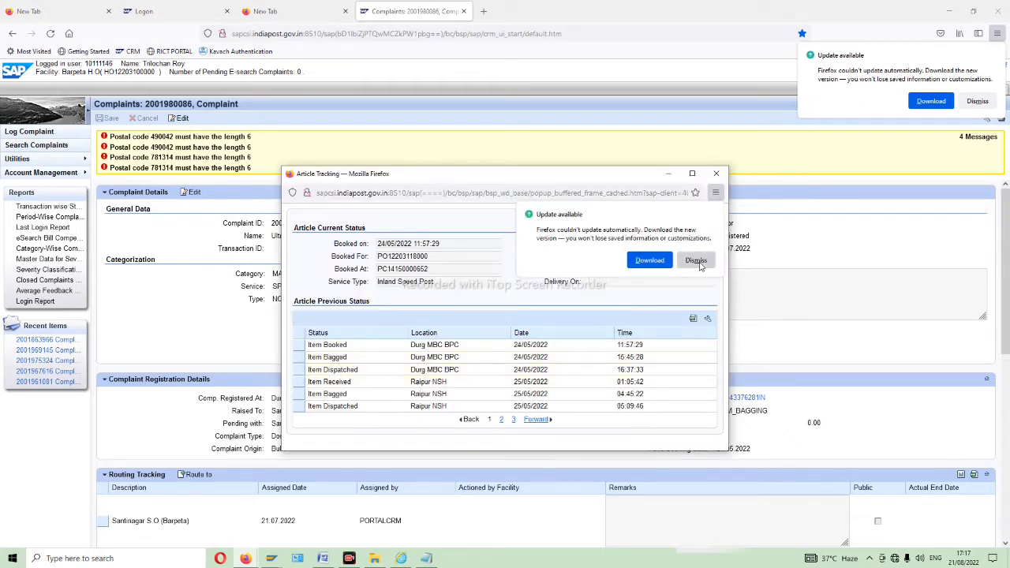
{"action": "left_click", "coordinate": [695, 261]}
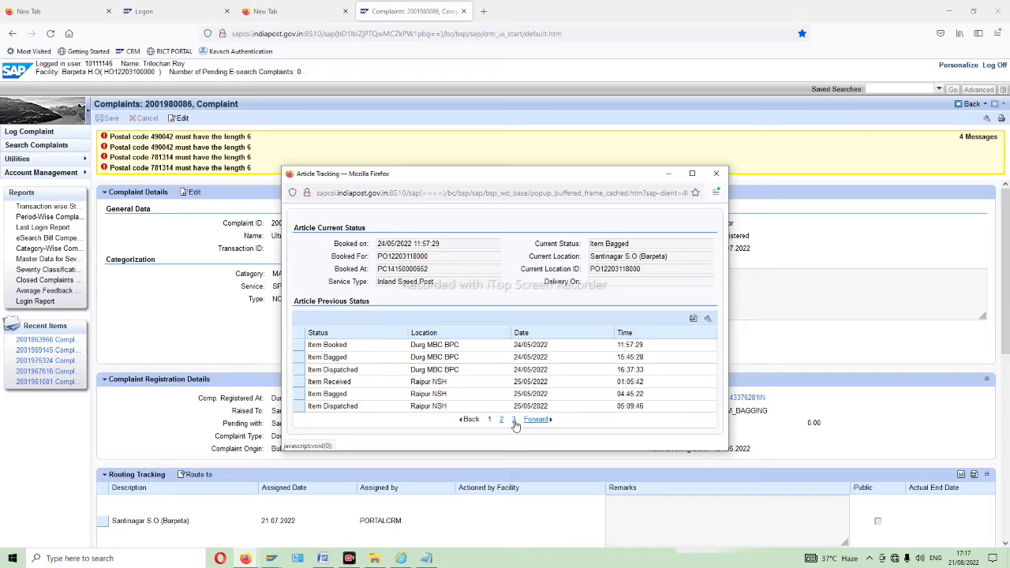
{"action": "left_click", "coordinate": [514, 421]}
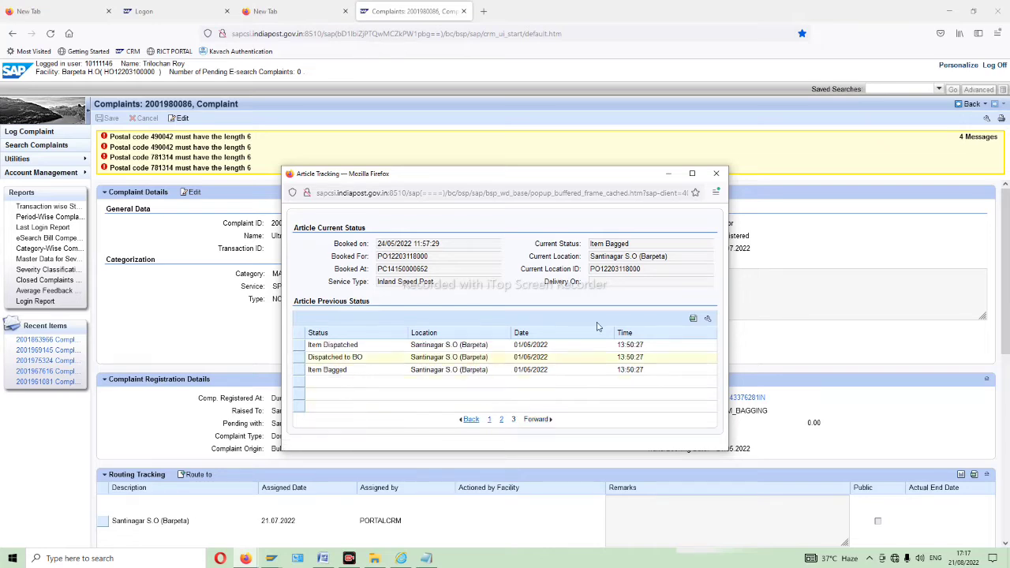
{"action": "left_click", "coordinate": [692, 172]}
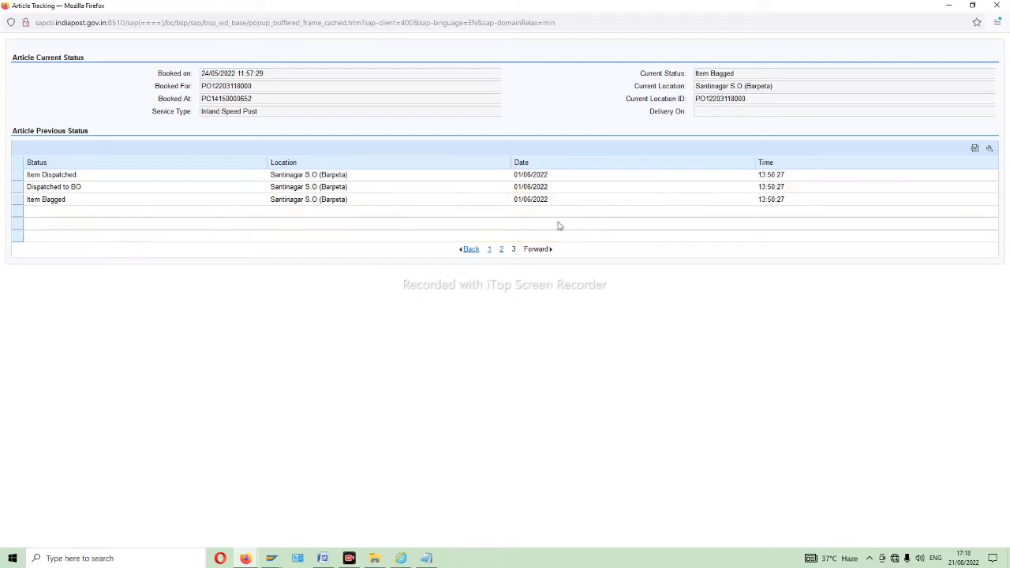
{"action": "left_click", "coordinate": [997, 6]}
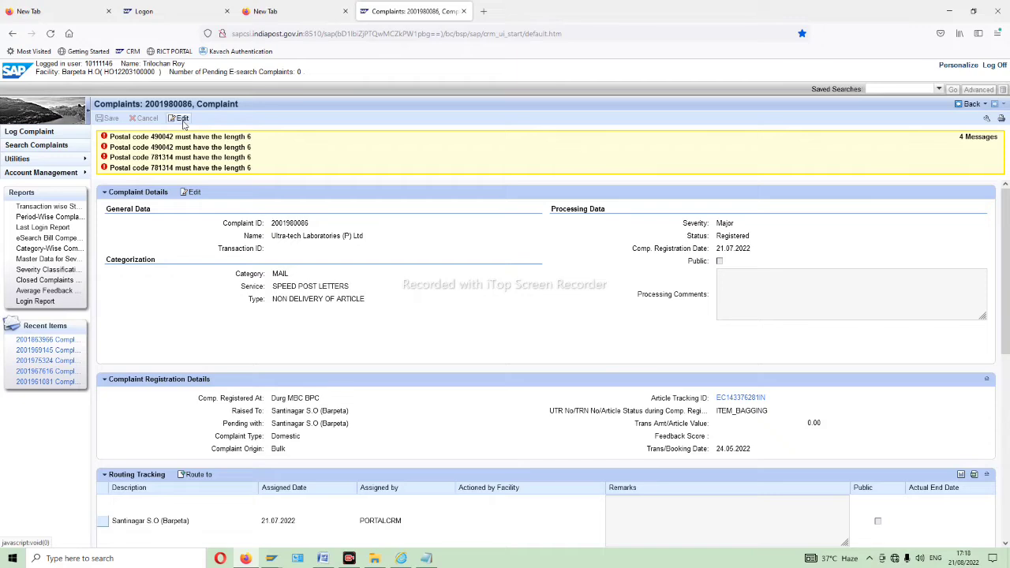
{"action": "left_click", "coordinate": [181, 118]}
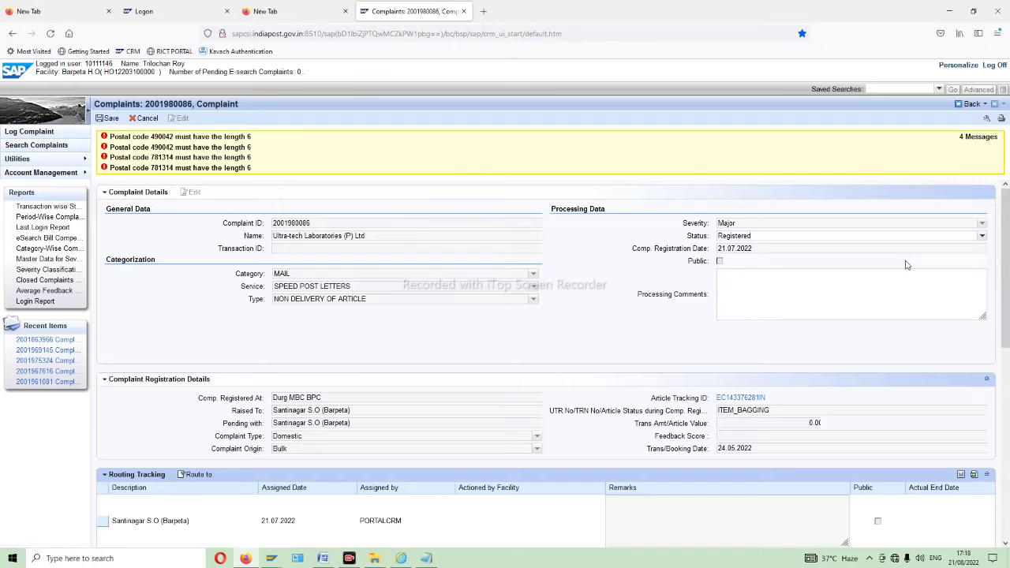
{"action": "left_click", "coordinate": [981, 236]}
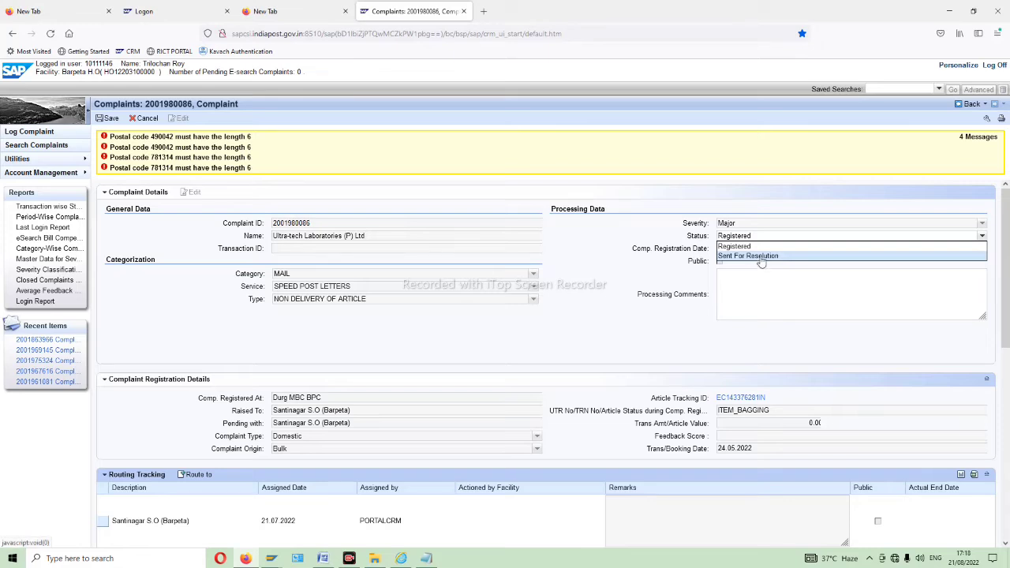
{"action": "left_click", "coordinate": [762, 256]}
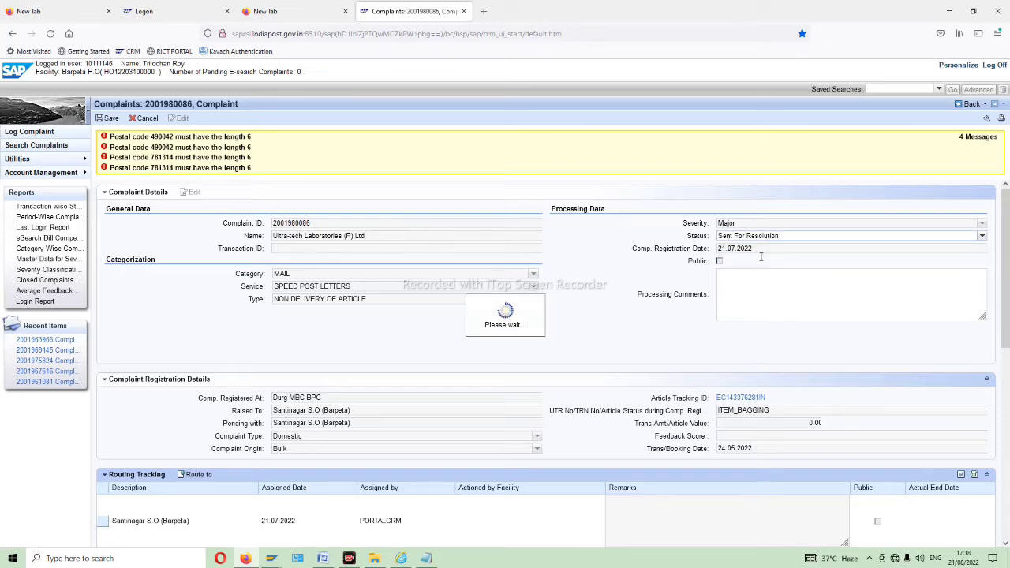
{"action": "left_click", "coordinate": [728, 266]}
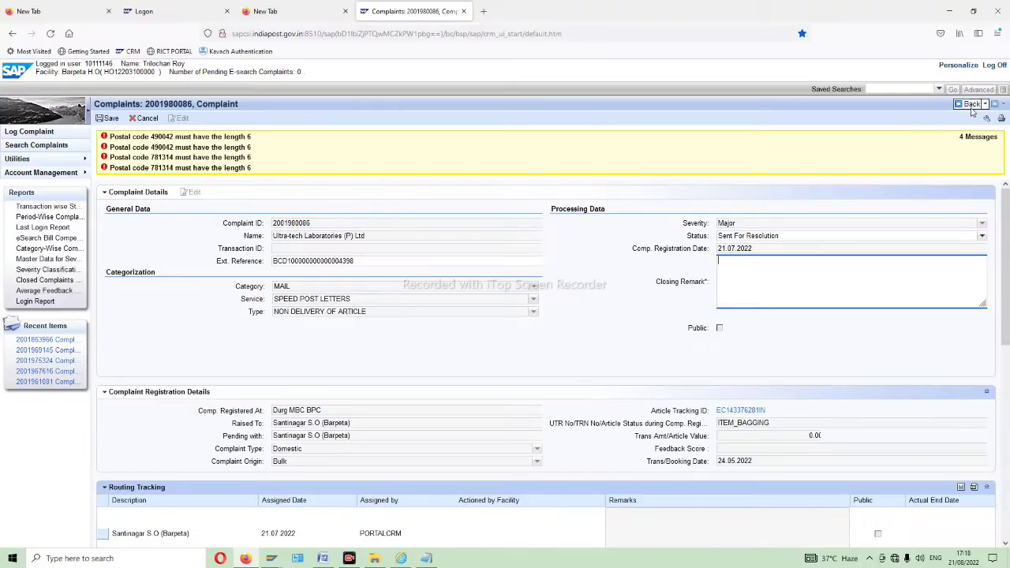
{"action": "left_click", "coordinate": [971, 107]}
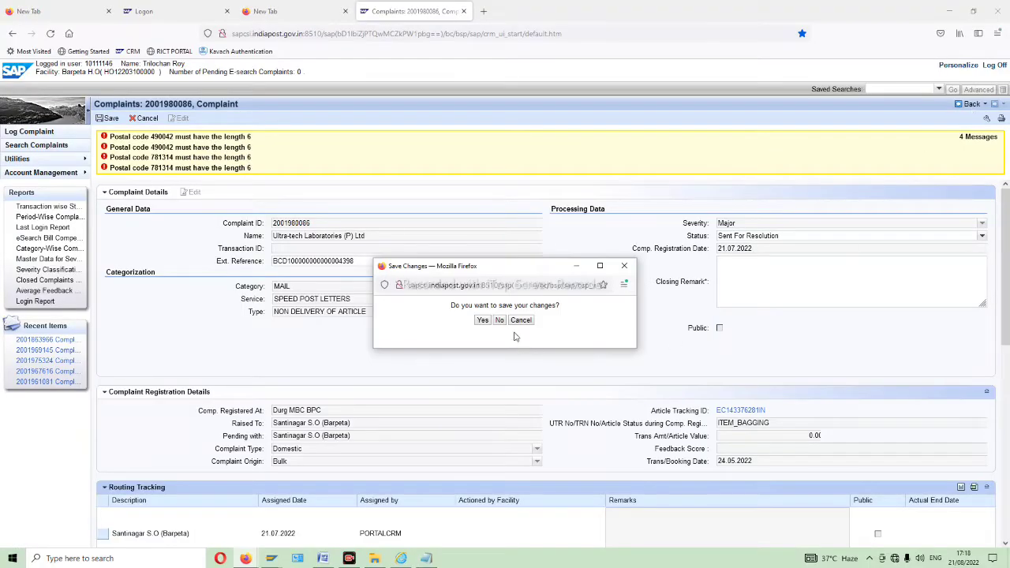
{"action": "left_click", "coordinate": [499, 320]}
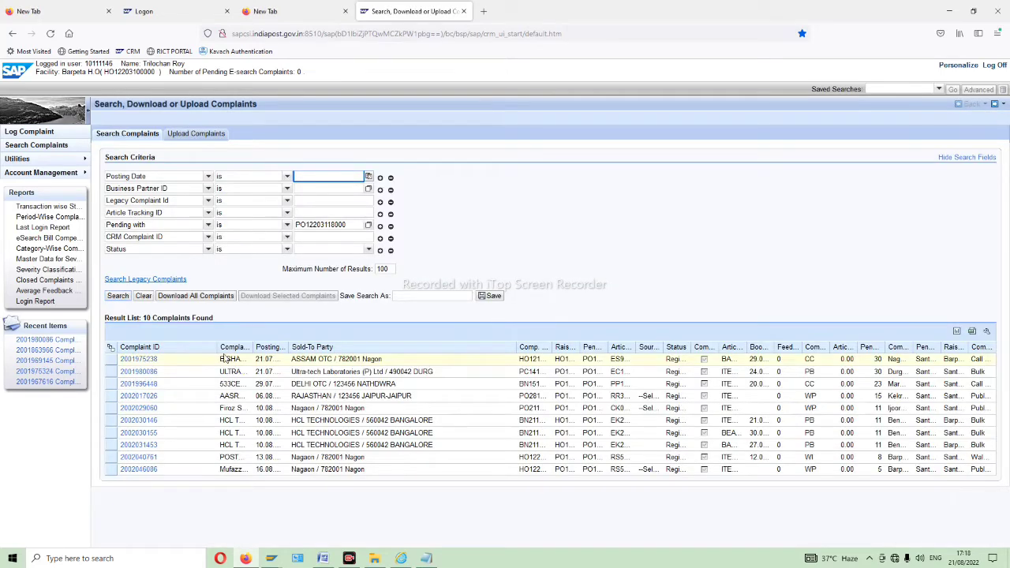
{"action": "left_click", "coordinate": [139, 408]}
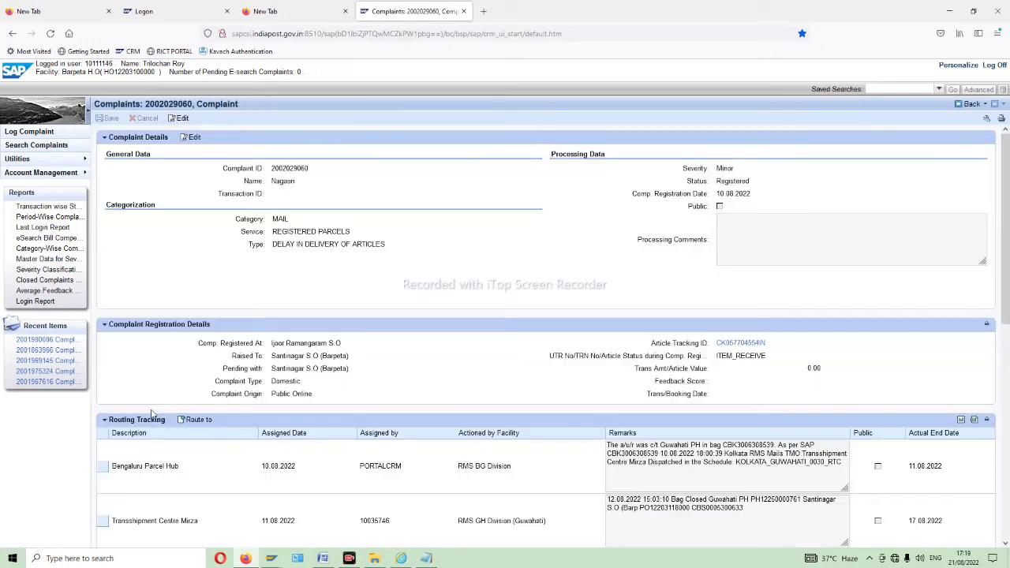
{"action": "scroll", "coordinate": [872, 394], "scroll_direction": "down", "scroll_amount": 2}
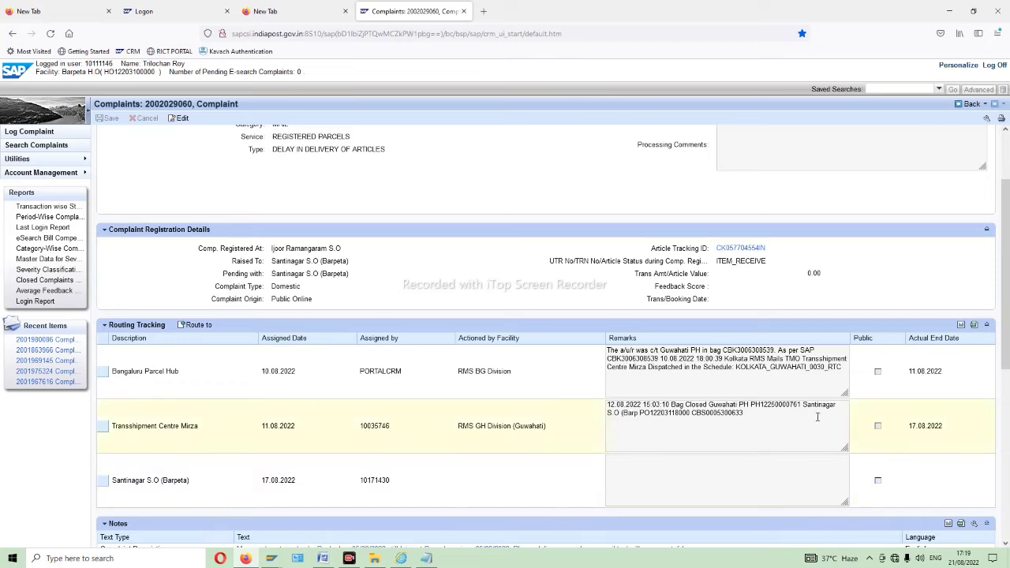
{"action": "left_click", "coordinate": [739, 248]}
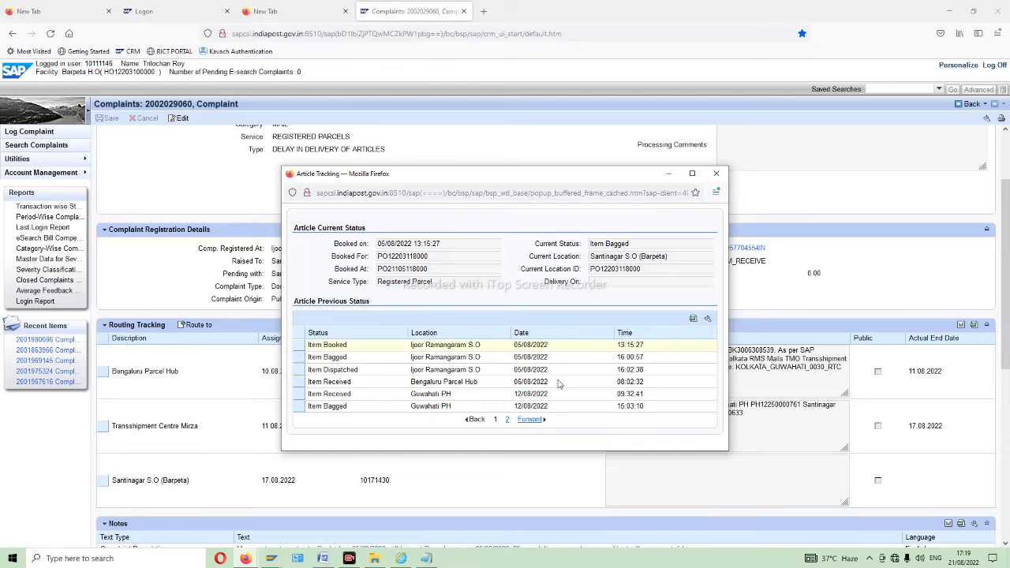
{"action": "left_click", "coordinate": [507, 419]}
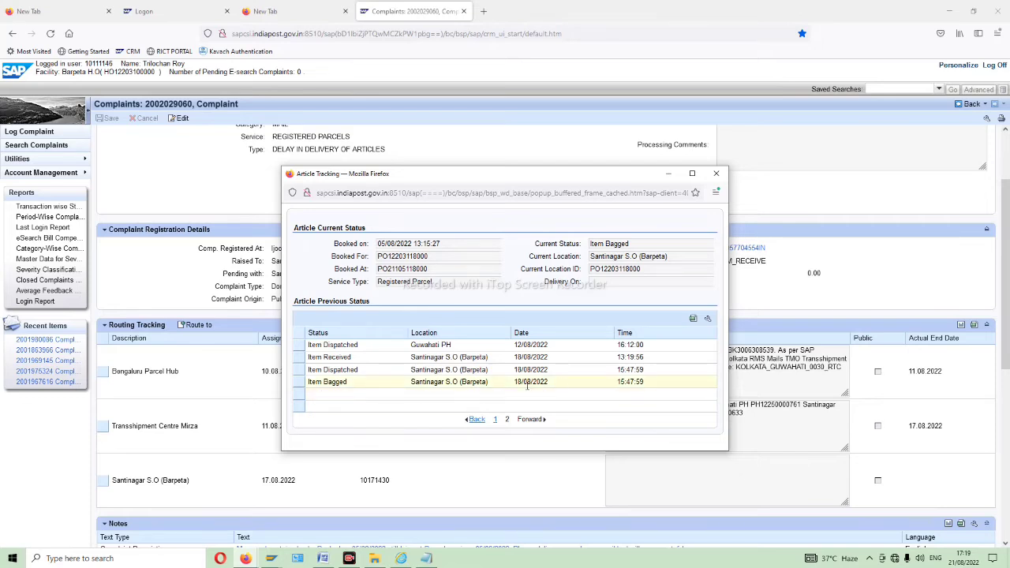
{"action": "left_click", "coordinate": [691, 174]}
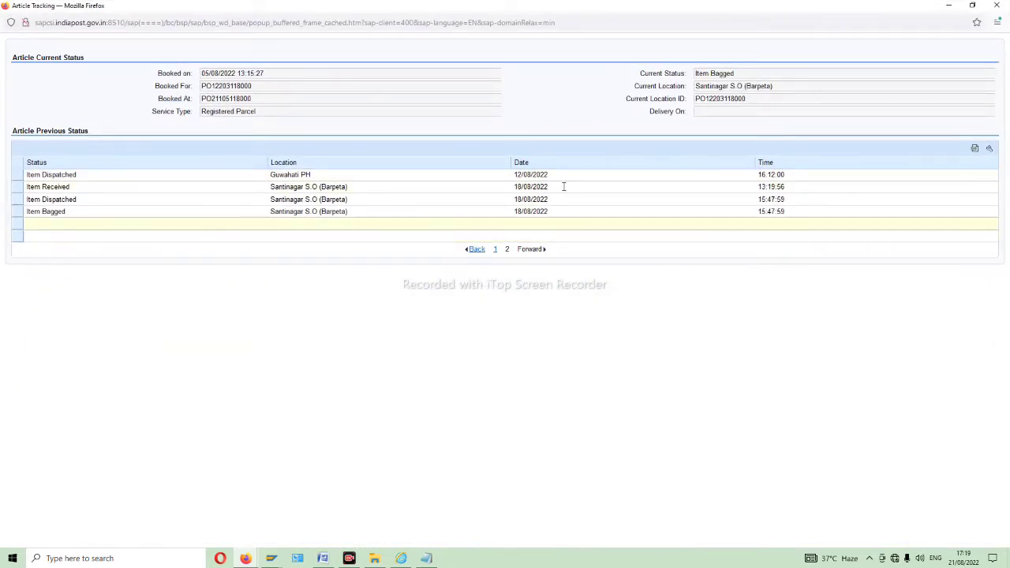
{"action": "left_click", "coordinate": [996, 5]}
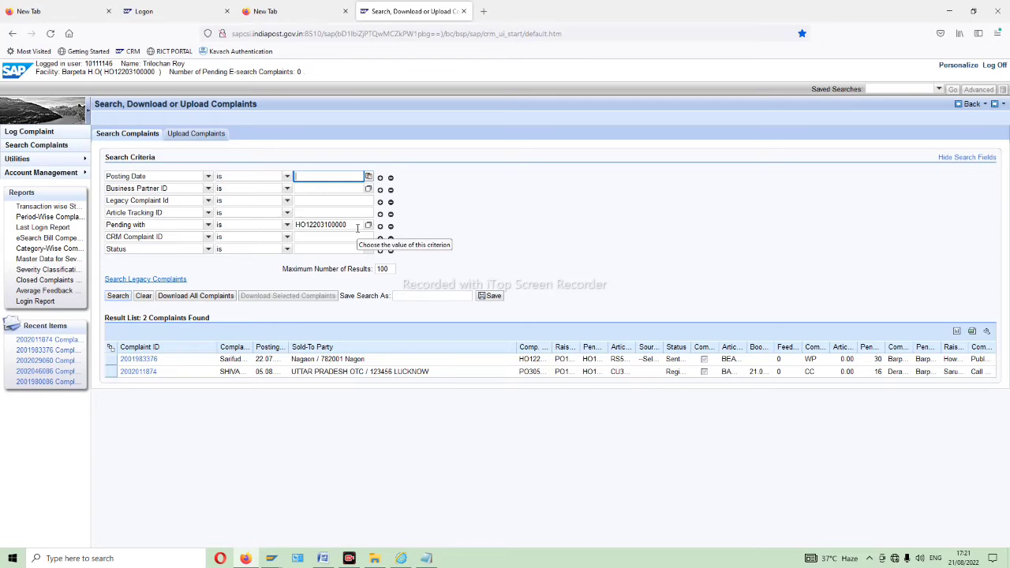
{"action": "left_click", "coordinate": [122, 298]}
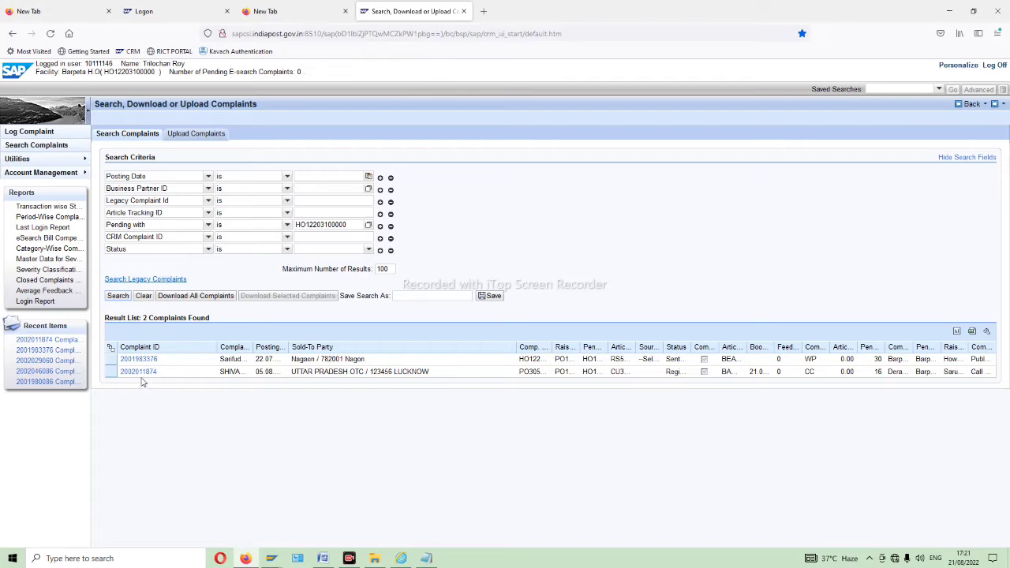
{"action": "left_click", "coordinate": [141, 372]}
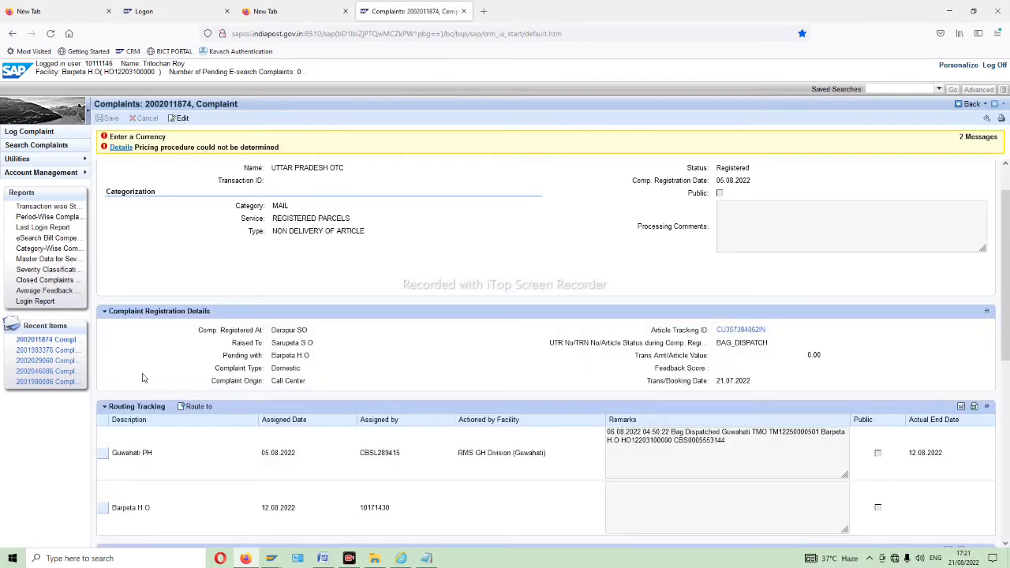
{"action": "scroll", "coordinate": [733, 331], "scroll_direction": "down", "scroll_amount": 2}
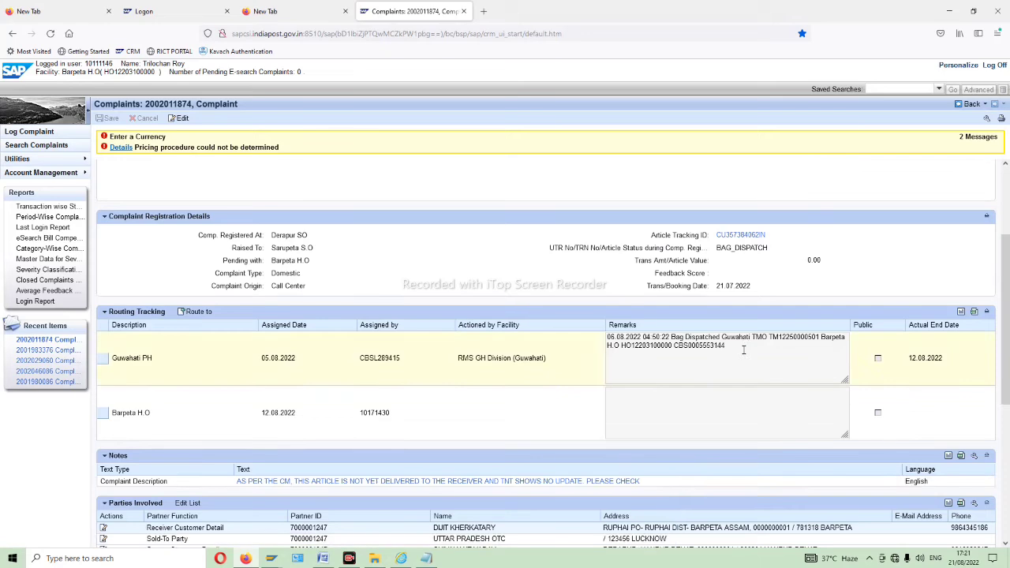
{"action": "scroll", "coordinate": [769, 386], "scroll_direction": "up", "scroll_amount": 3}
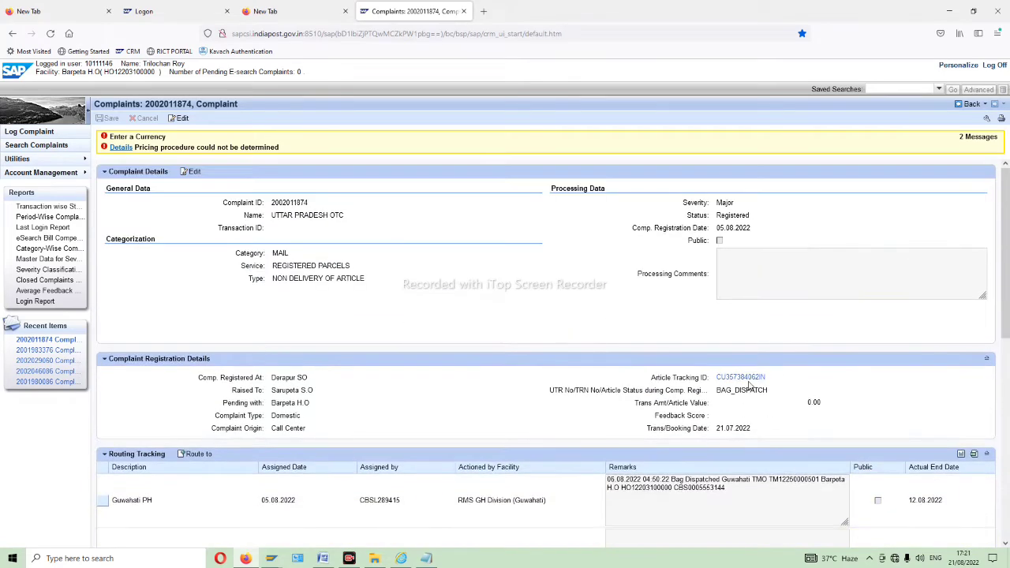
{"action": "left_click", "coordinate": [740, 379]}
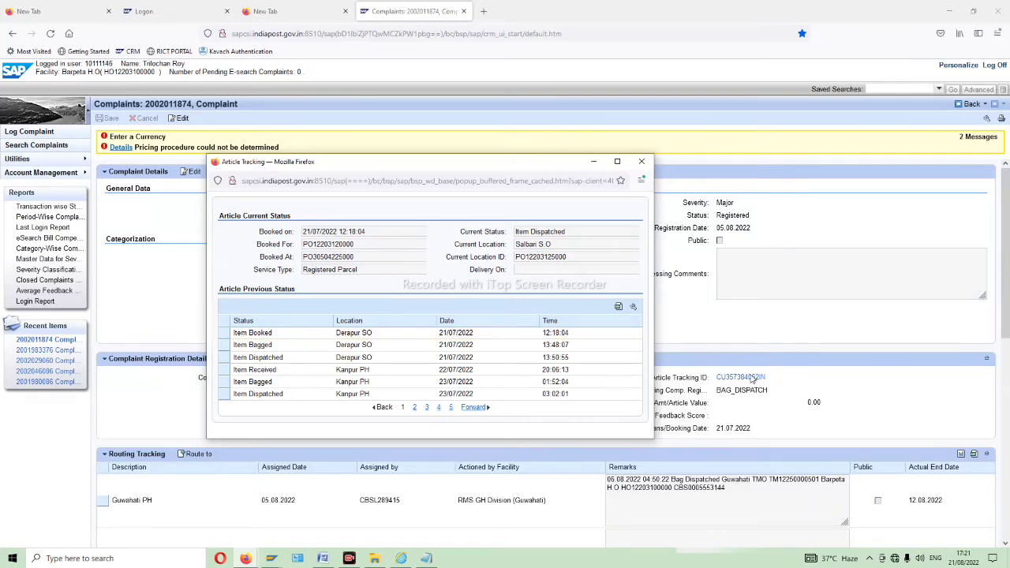
{"action": "left_click", "coordinate": [450, 408]}
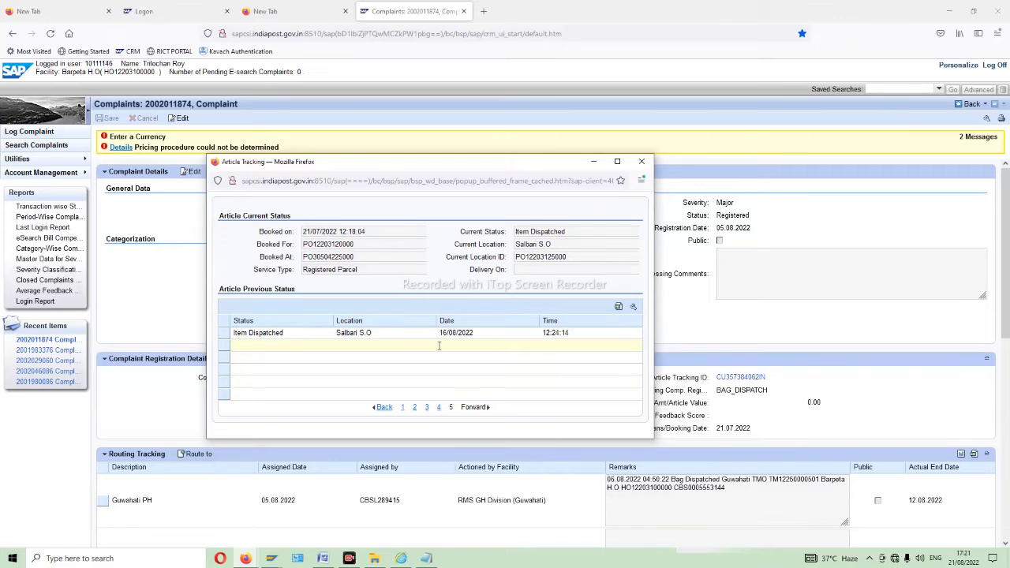
{"action": "left_click", "coordinate": [617, 161]}
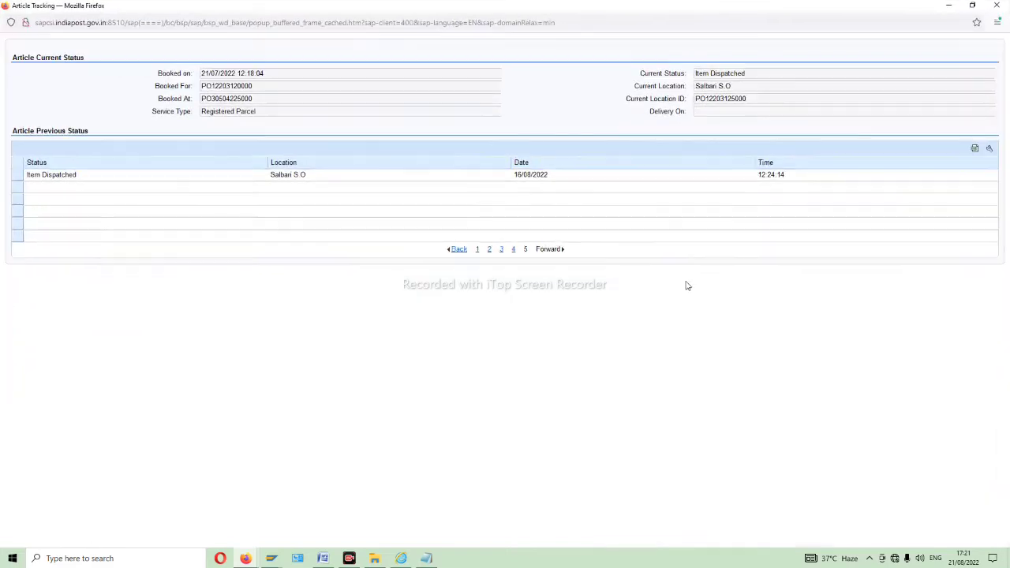
{"action": "left_click", "coordinate": [514, 250]}
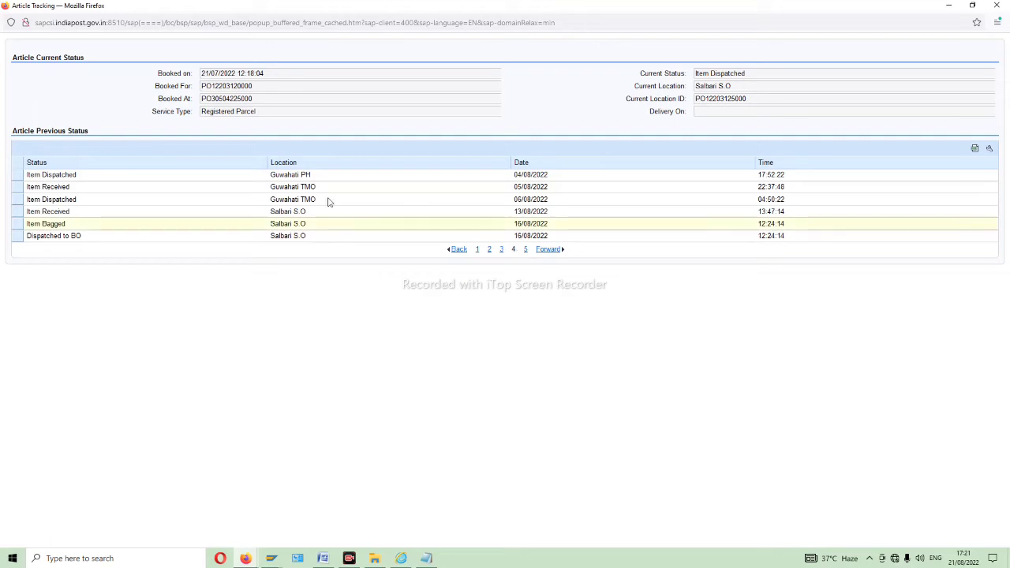
{"action": "left_click", "coordinate": [525, 250]}
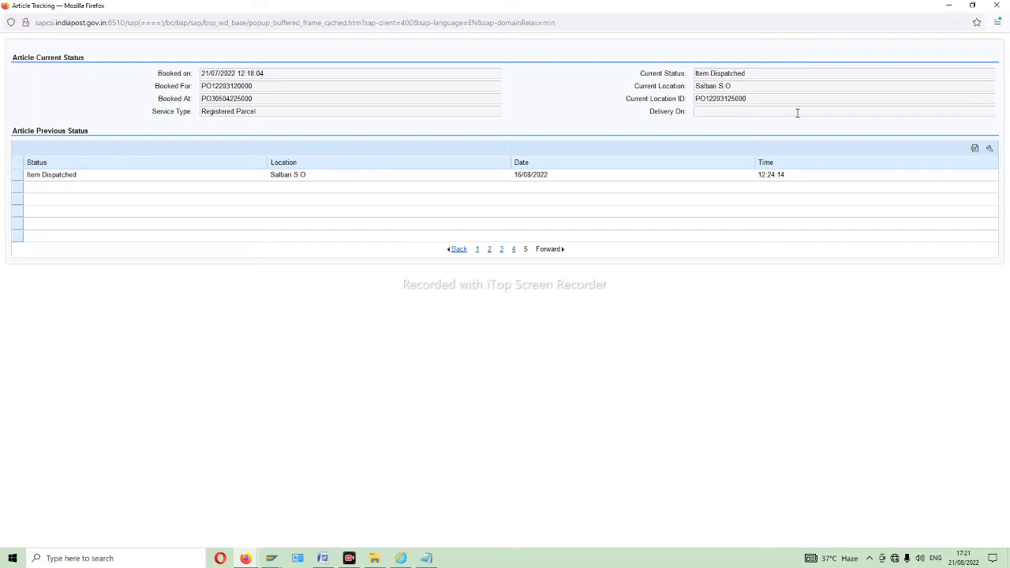
{"action": "left_click_drag", "start_coordinate": [750, 98], "coordinate": [660, 86]}
{"action": "key", "text": "ctrl+c"}
{"action": "key", "text": "alt+Tab"}
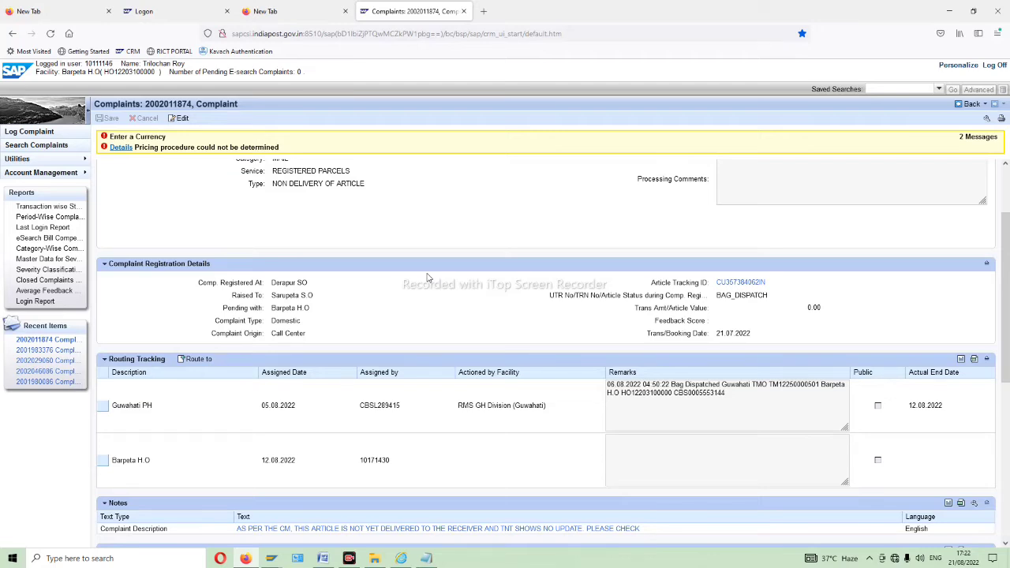
{"action": "left_click", "coordinate": [202, 364]}
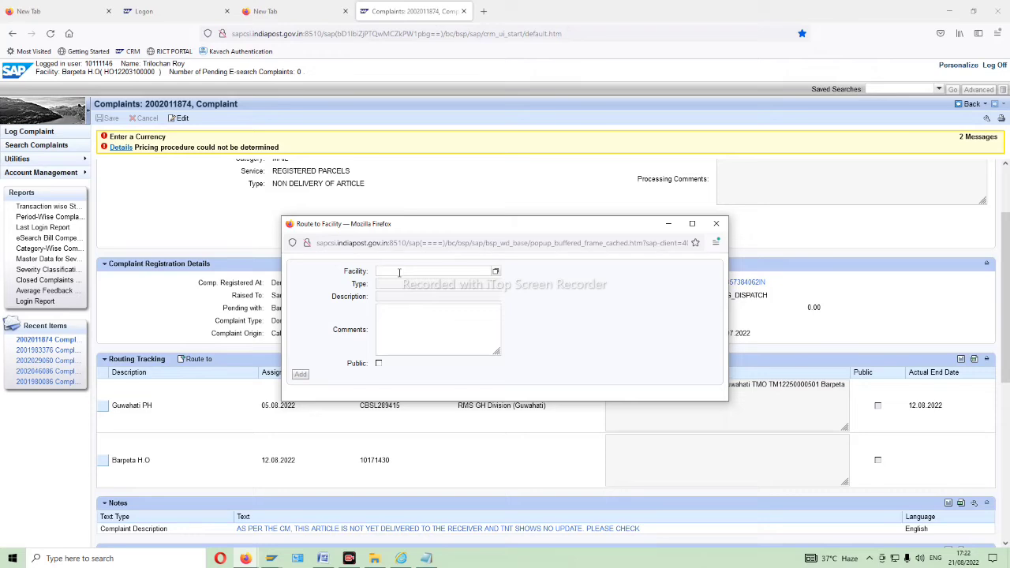
{"action": "left_click", "coordinate": [399, 272]}
{"action": "key", "text": "ctrl+v"}
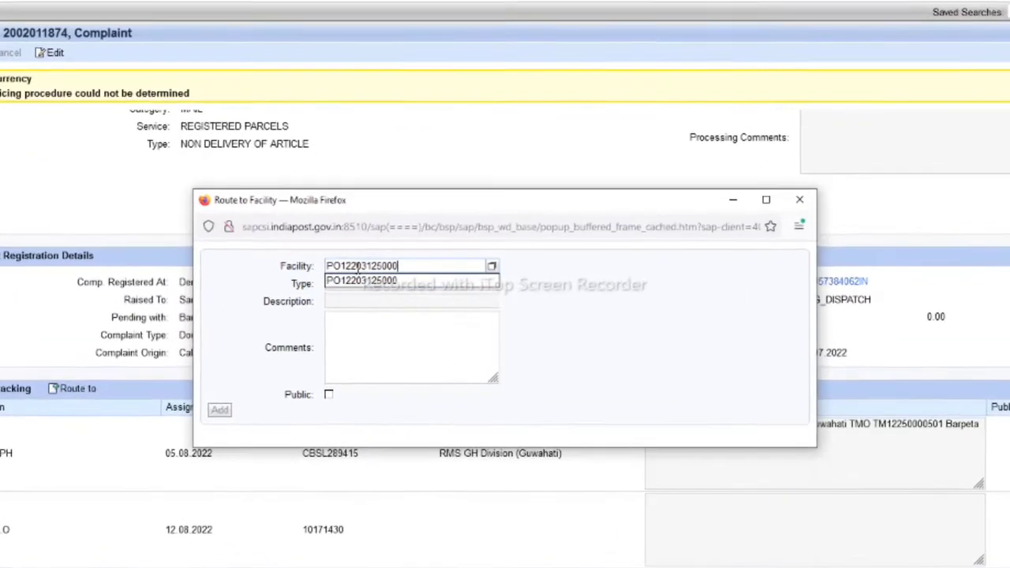
{"action": "left_click", "coordinate": [363, 348]}
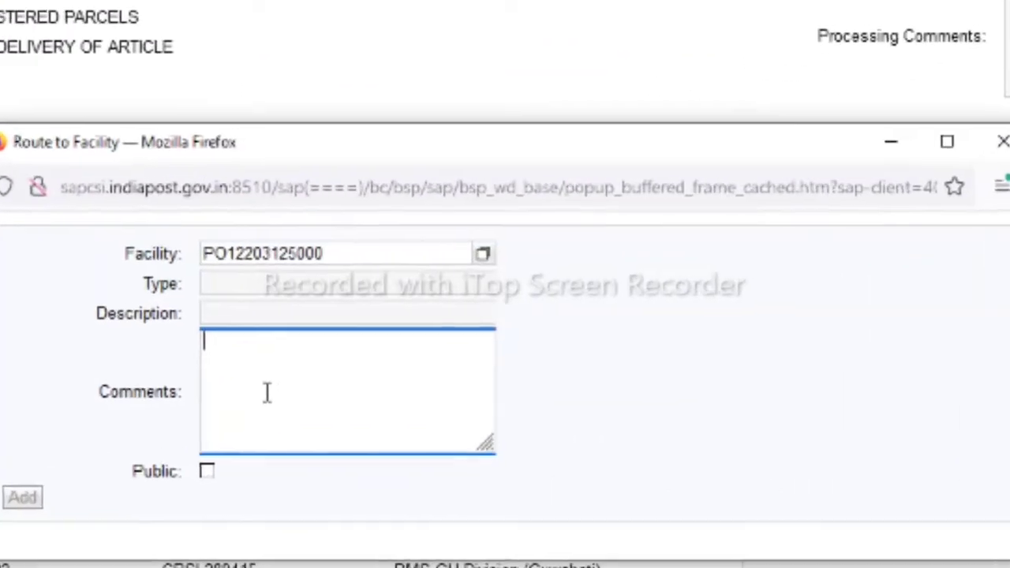
{"action": "type", "text": "kindly update"}
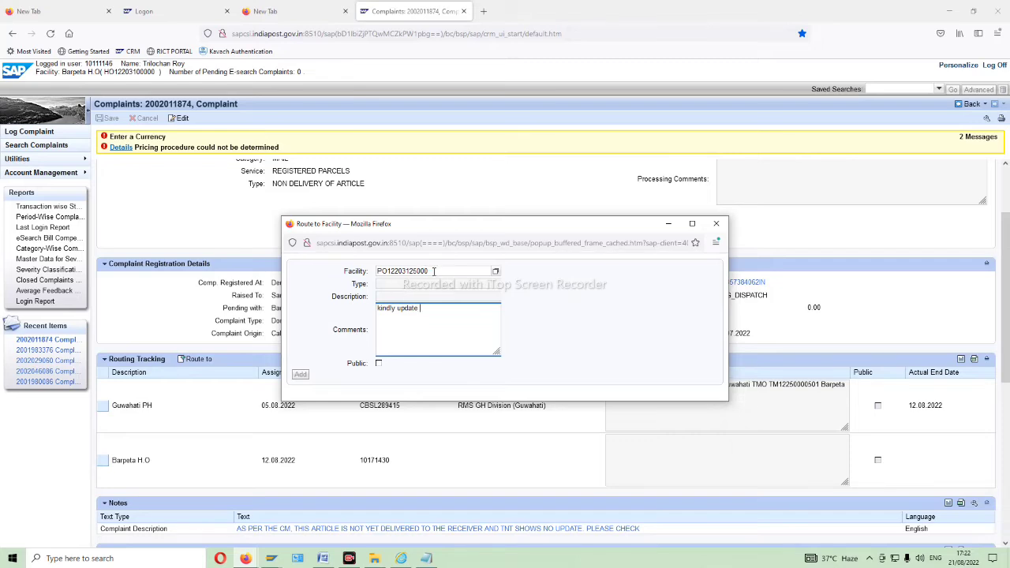
{"action": "left_click", "coordinate": [430, 271]}
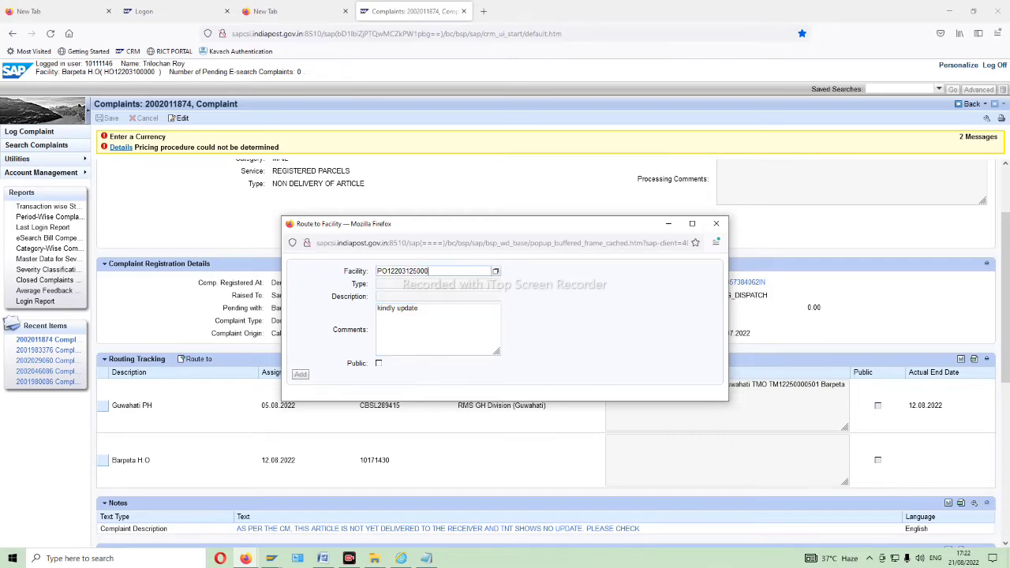
{"action": "key", "text": "Return"}
{"action": "left_click", "coordinate": [378, 363]}
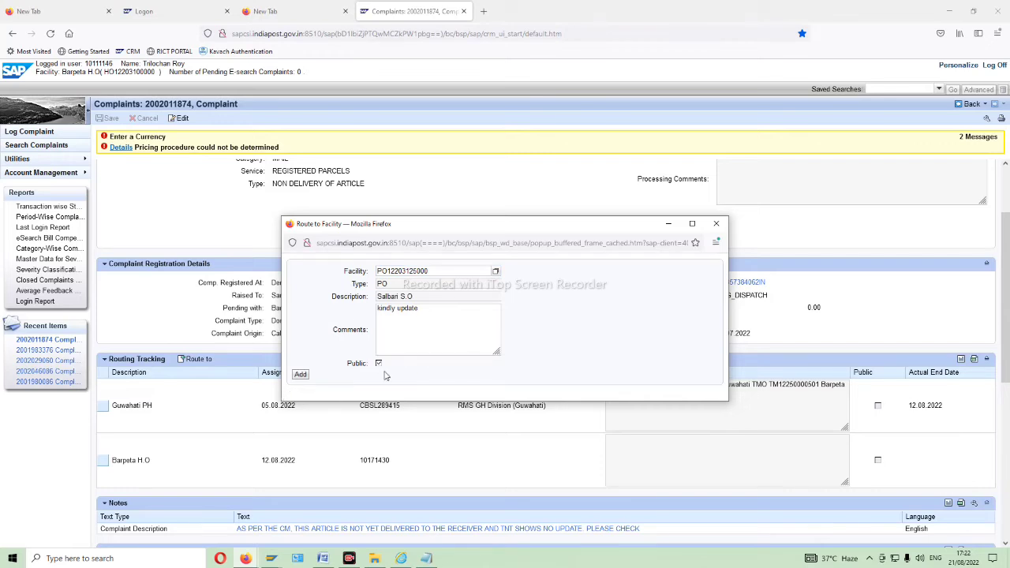
{"action": "left_click", "coordinate": [303, 375]}
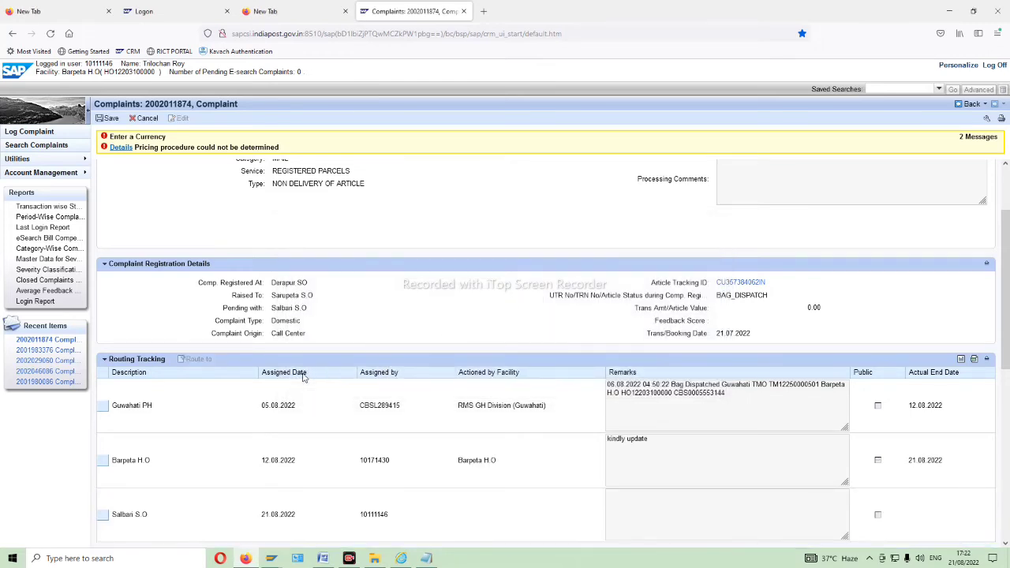
{"action": "scroll", "coordinate": [319, 302], "scroll_direction": "up", "scroll_amount": 2}
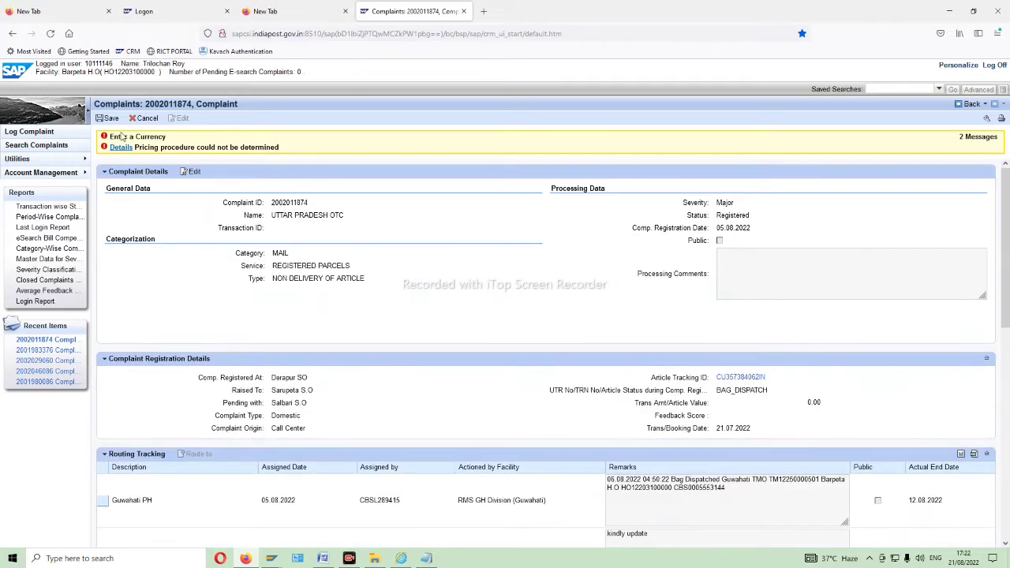
{"action": "scroll", "coordinate": [556, 312], "scroll_direction": "down", "scroll_amount": 3}
{"action": "scroll", "coordinate": [598, 409], "scroll_direction": "up", "scroll_amount": 3}
{"action": "left_click", "coordinate": [111, 120]}
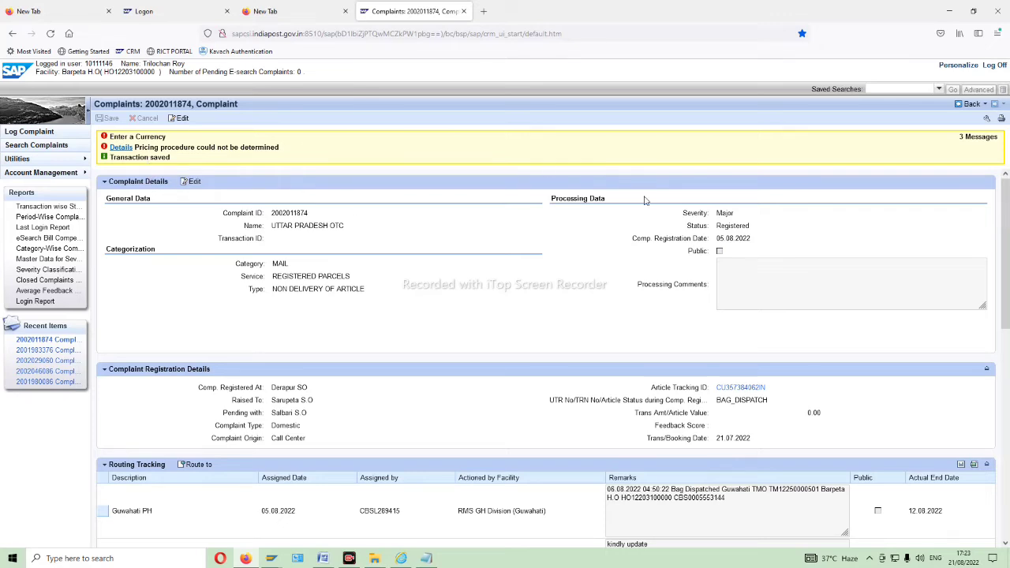
{"action": "left_click", "coordinate": [970, 108]}
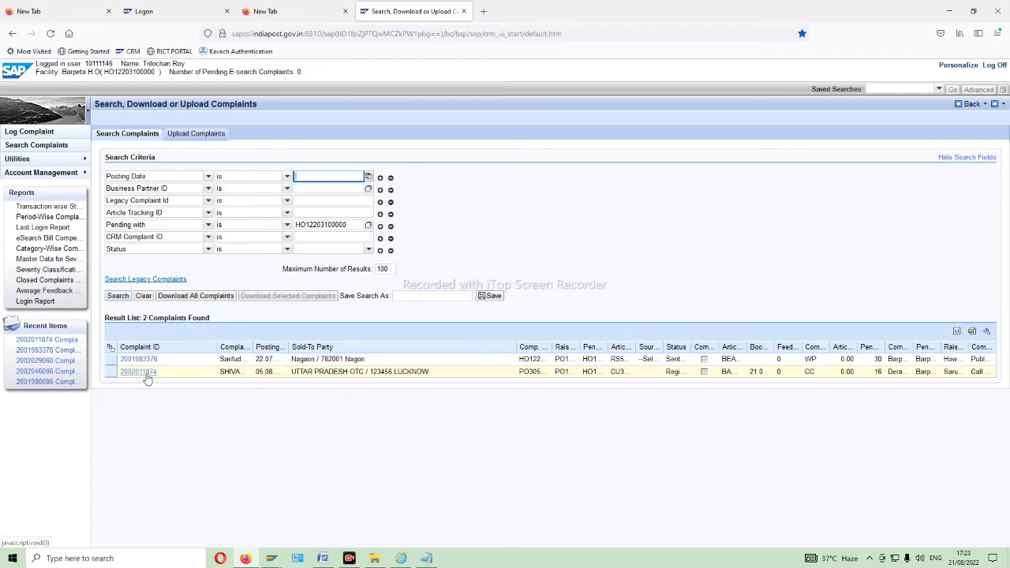
{"action": "left_click", "coordinate": [118, 296]}
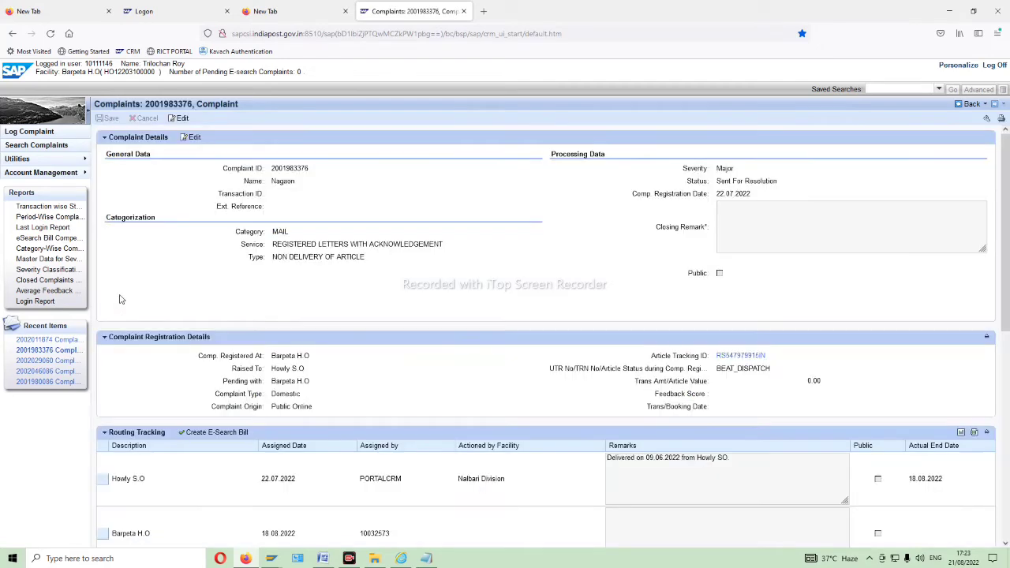
- Search complaints pending with Salbari S.O, found by pincode 781320 in the facility lookup
{"action": "left_click", "coordinate": [969, 106]}
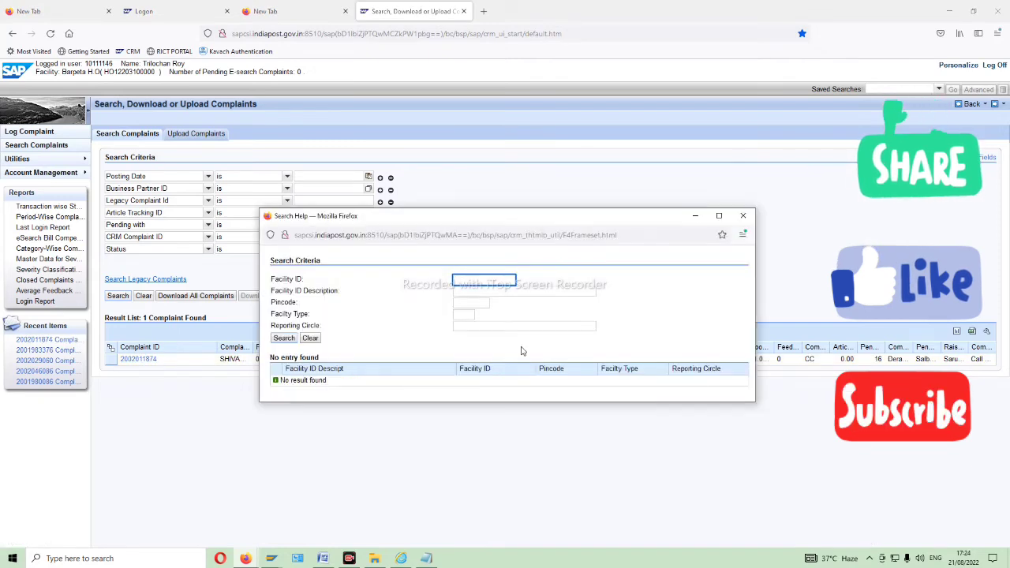
{"action": "left_click", "coordinate": [470, 304]}
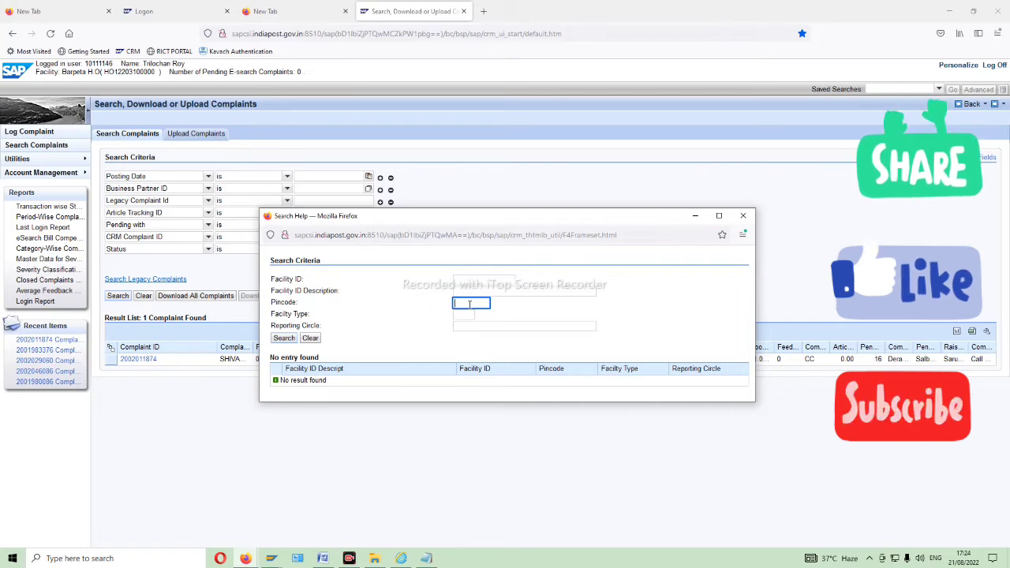
{"action": "type", "text": "78913"}
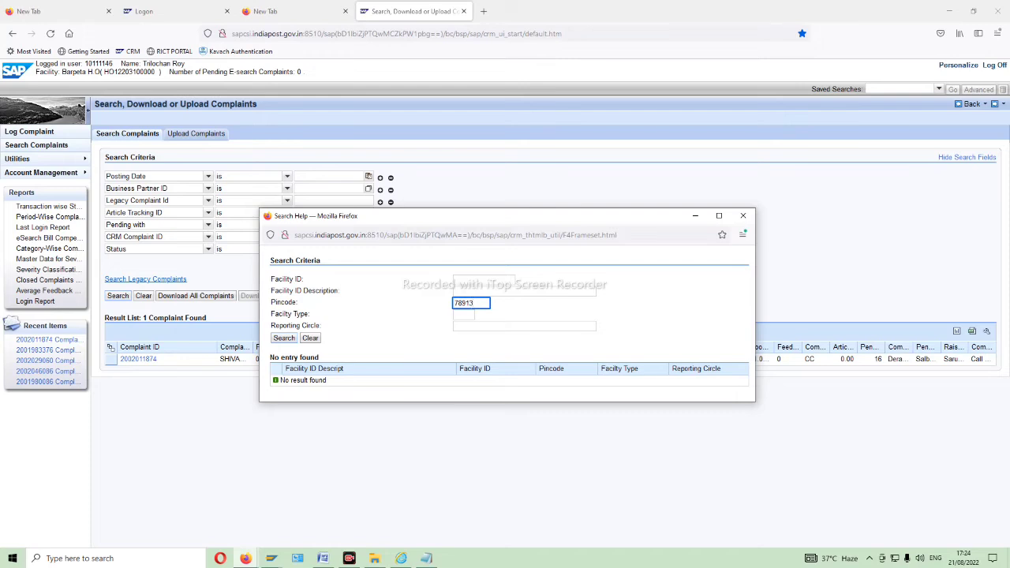
{"action": "key", "text": "BackSpace"}
{"action": "key", "text": "BackSpace"}
{"action": "key", "text": "BackSpace"}
{"action": "key", "text": "BackSpace"}
{"action": "key", "text": "BackSpace"}
{"action": "type", "text": "781320"}
{"action": "left_click", "coordinate": [288, 340]}
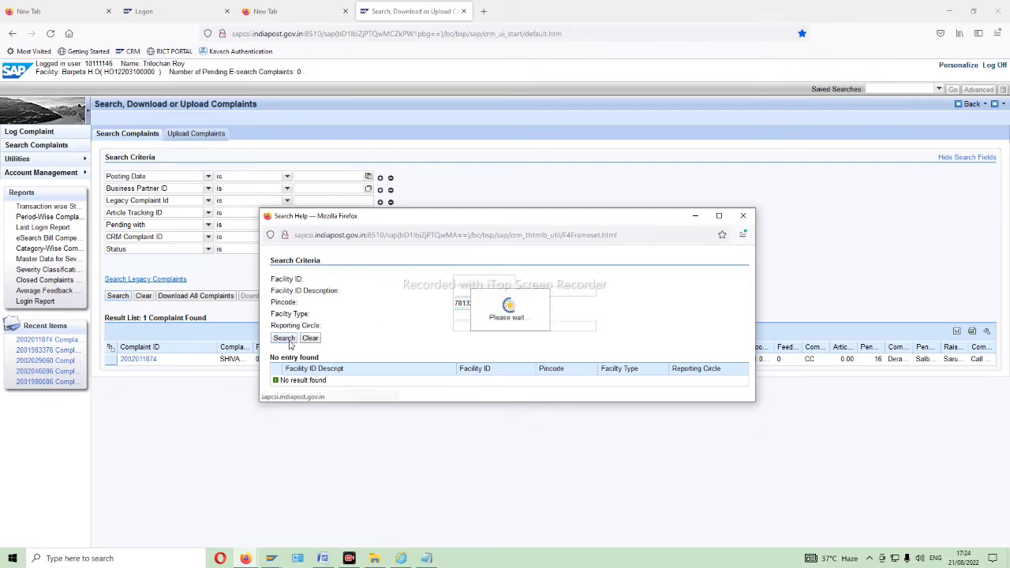
{"action": "left_click", "coordinate": [302, 379]}
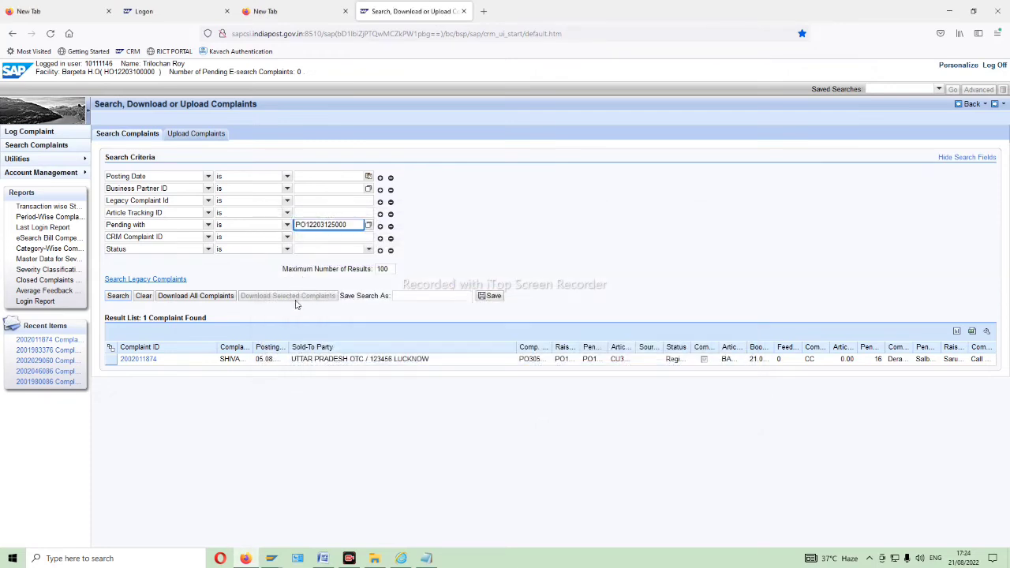
{"action": "left_click", "coordinate": [125, 299]}
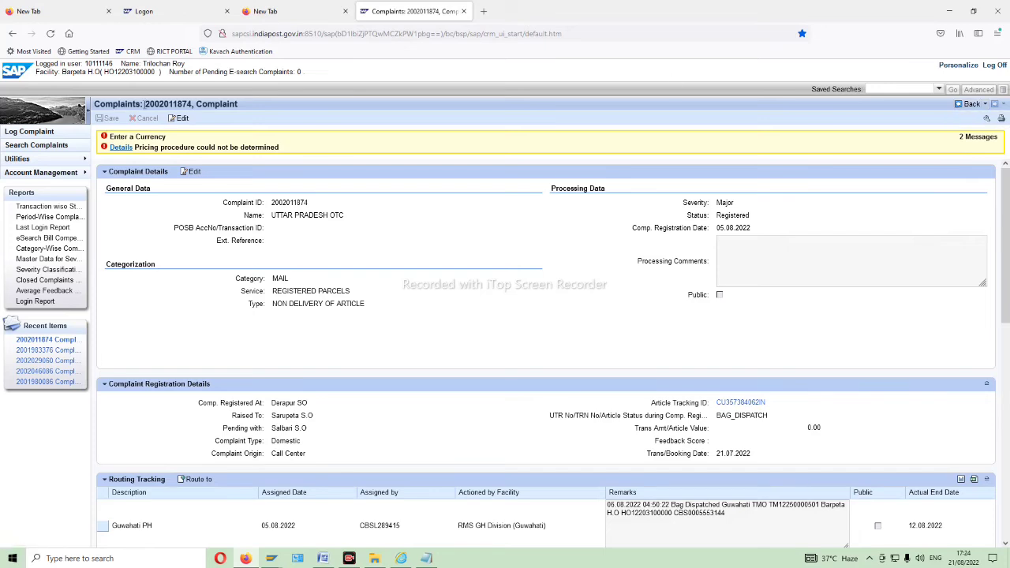
- Select the complaint number in the title and go back to the search results unchanged
{"action": "left_click_drag", "start_coordinate": [144, 103], "coordinate": [197, 104]}
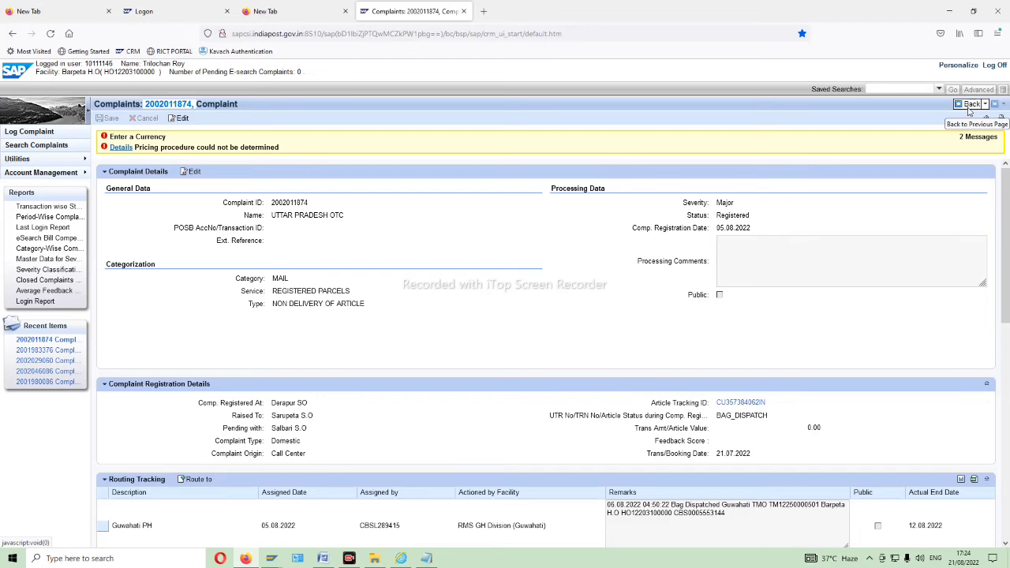
{"action": "left_click", "coordinate": [969, 110]}
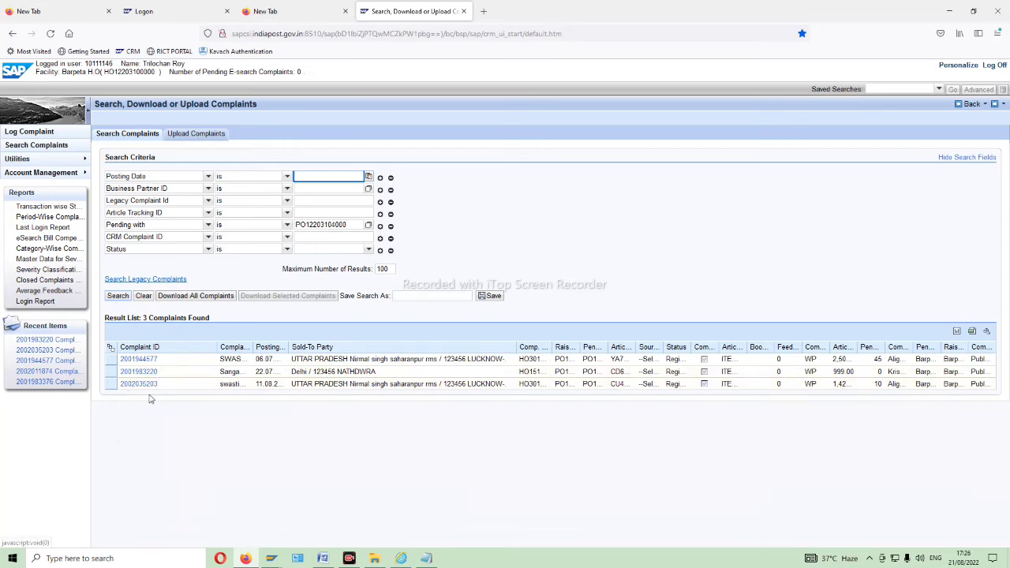
{"action": "left_click", "coordinate": [142, 373]}
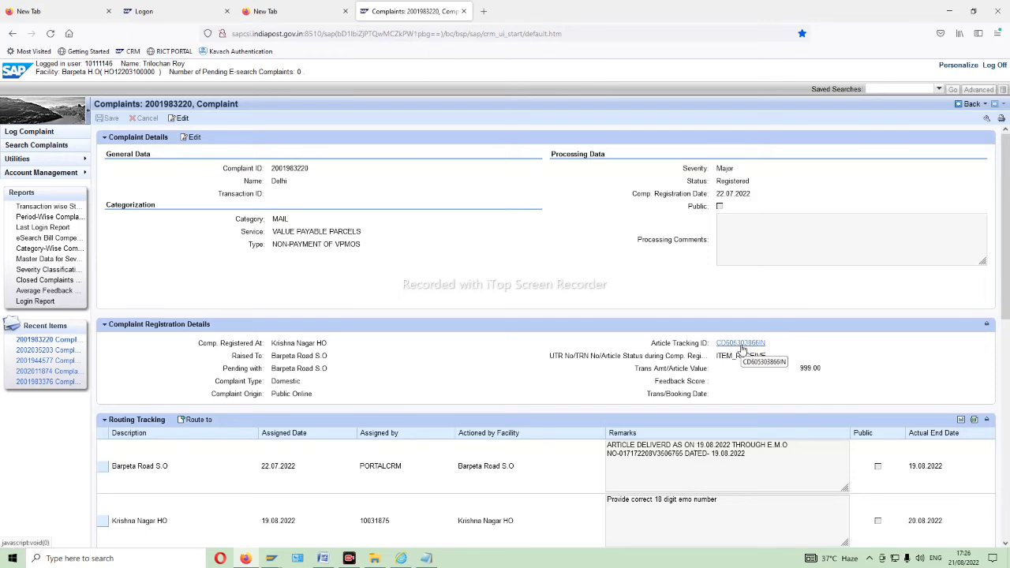
{"action": "left_click", "coordinate": [742, 347]}
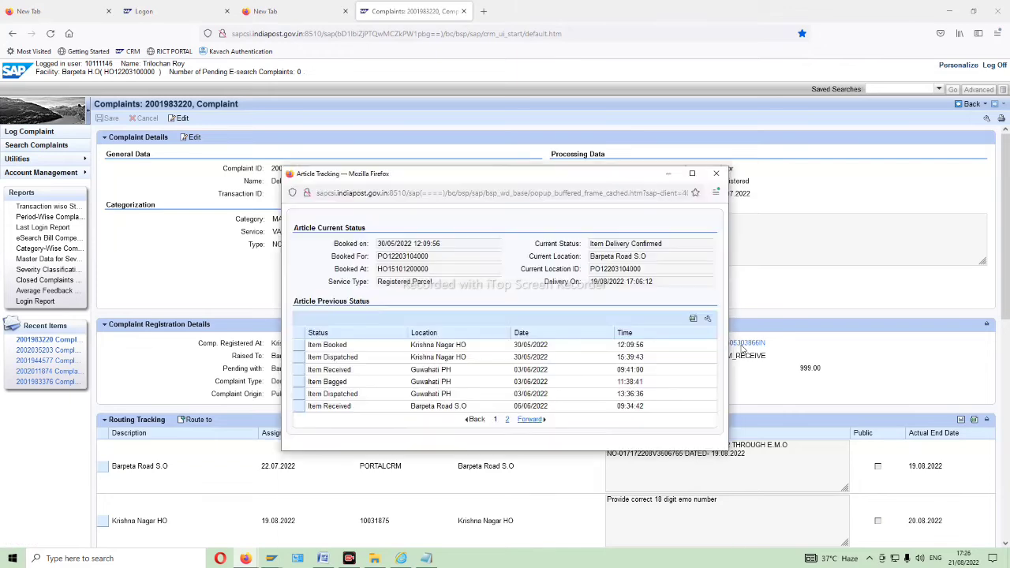
{"action": "left_click", "coordinate": [691, 173]}
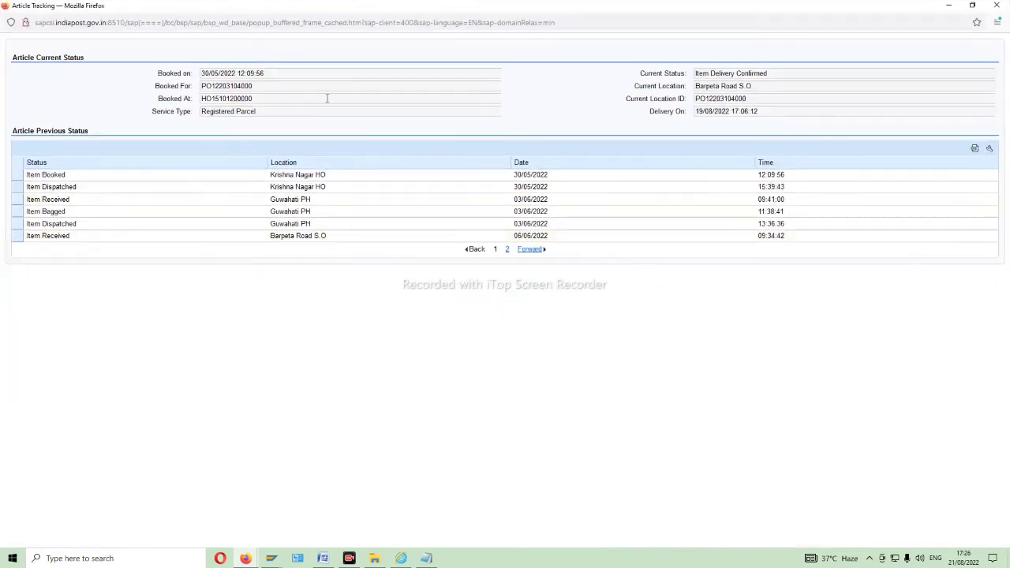
{"action": "left_click", "coordinate": [507, 249]}
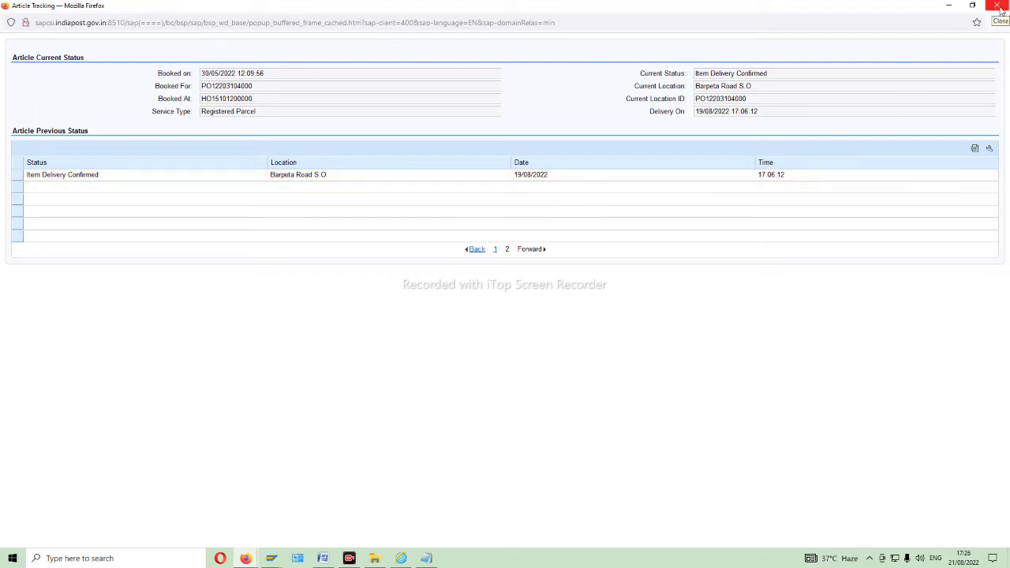
{"action": "left_click", "coordinate": [997, 7]}
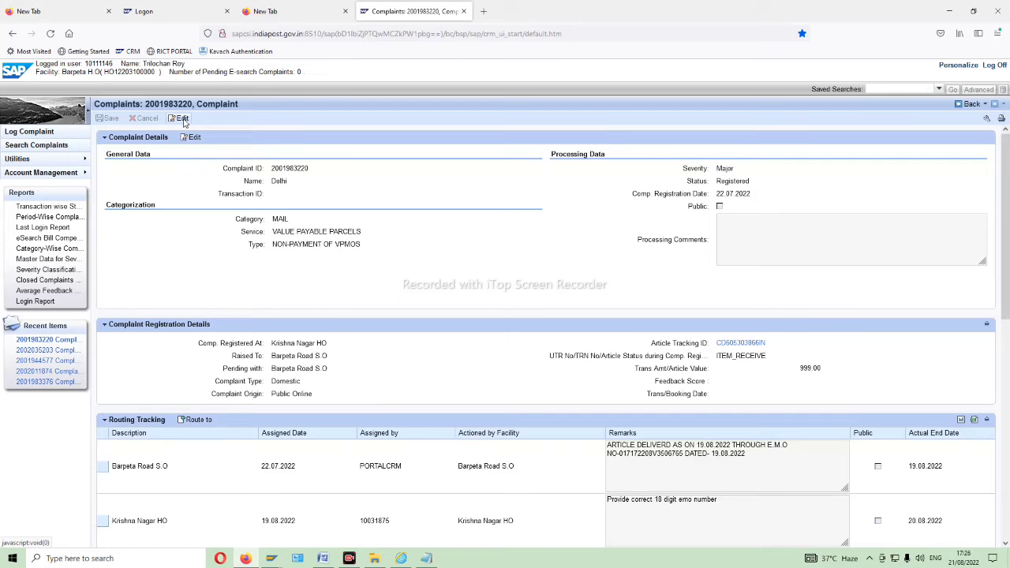
{"action": "left_click", "coordinate": [182, 119]}
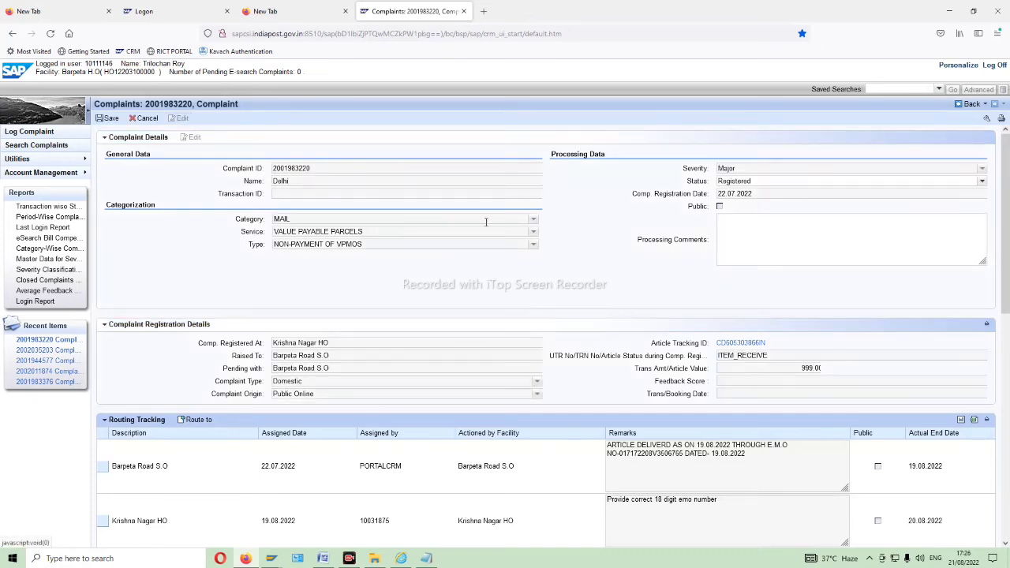
{"action": "left_click", "coordinate": [981, 180]}
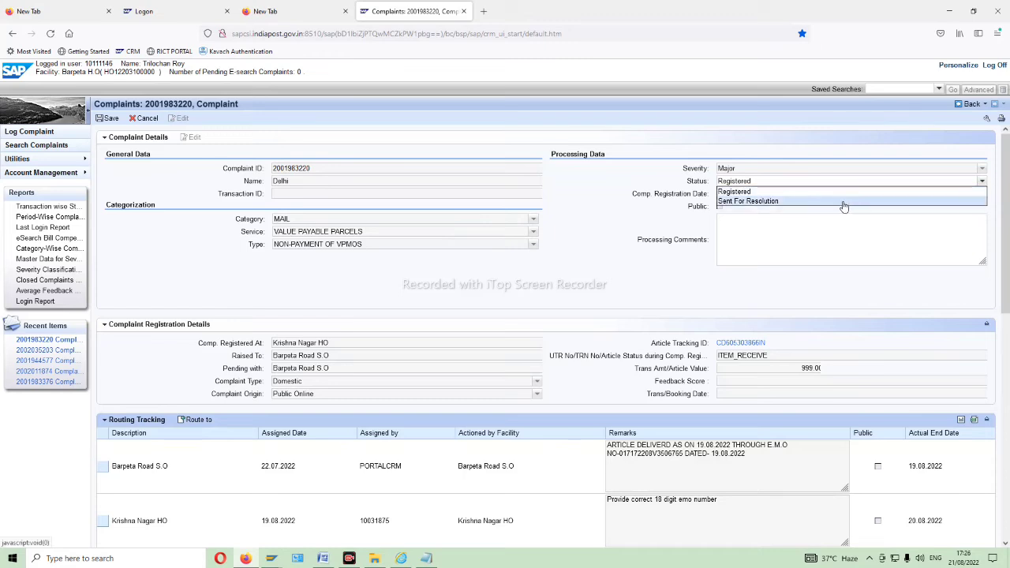
{"action": "left_click", "coordinate": [742, 202]}
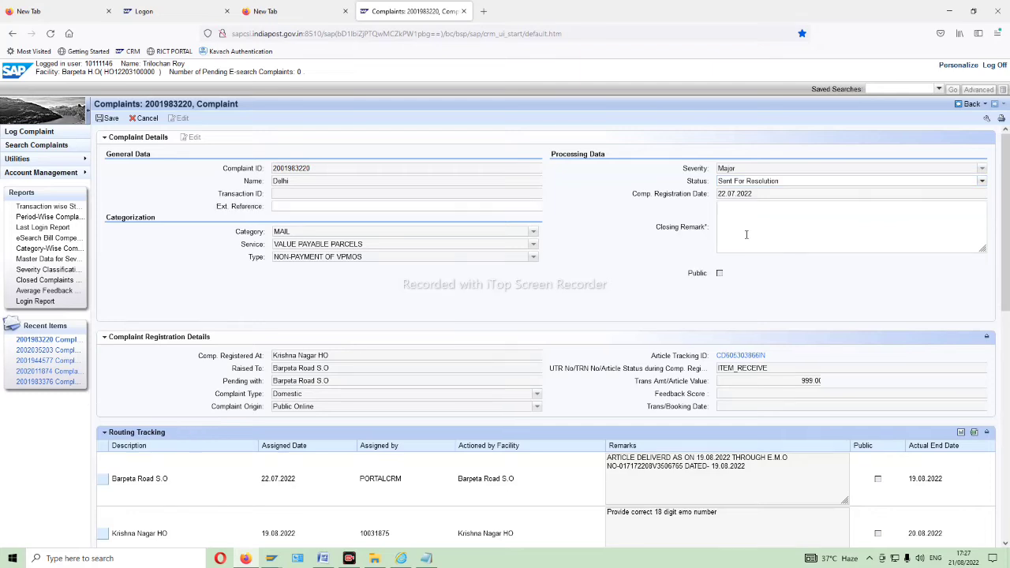
{"action": "left_click", "coordinate": [746, 236]}
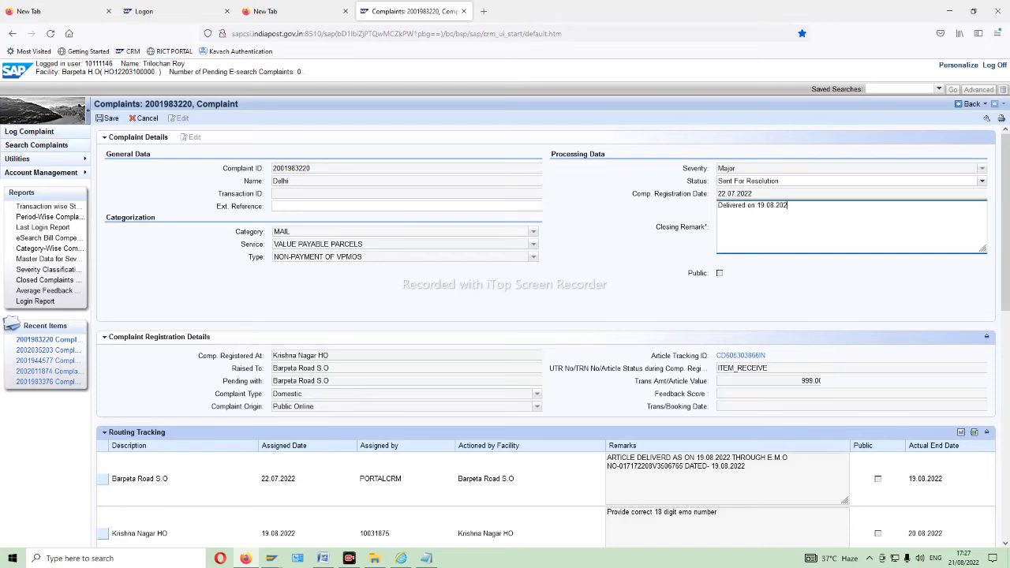
{"action": "left_click", "coordinate": [722, 276]}
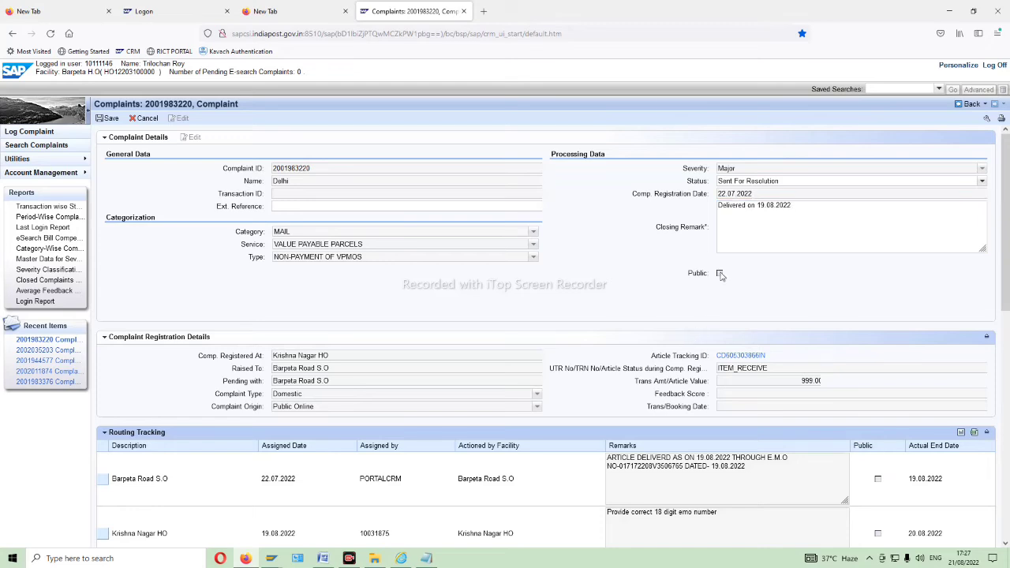
{"action": "left_click", "coordinate": [109, 119]}
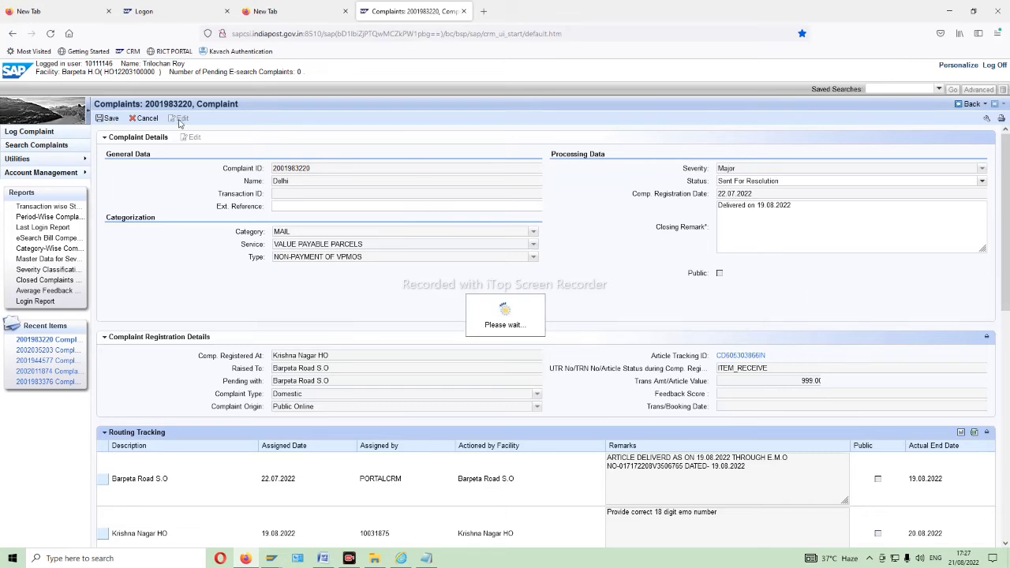
{"action": "left_click", "coordinate": [966, 106]}
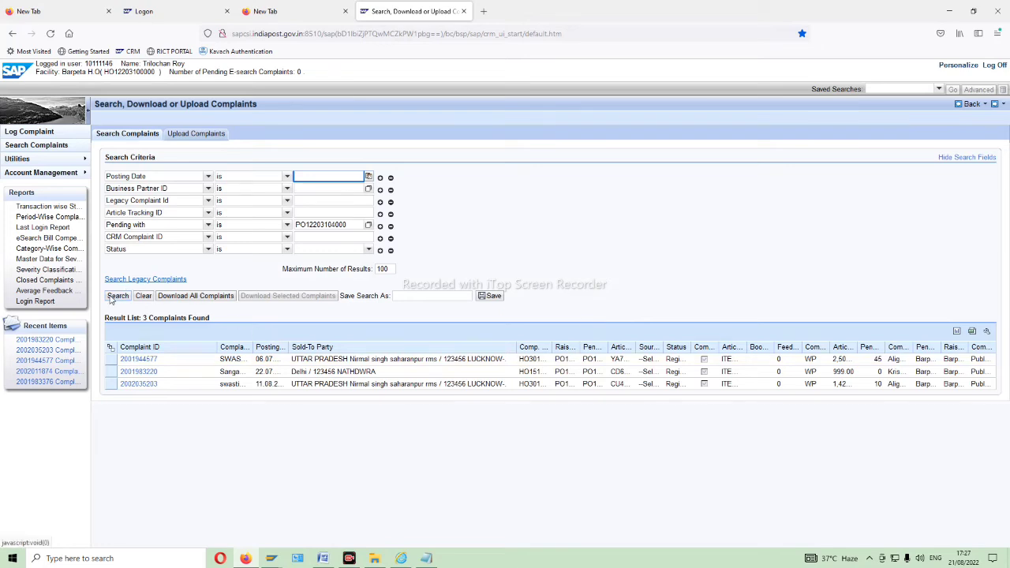
{"action": "left_click", "coordinate": [111, 300]}
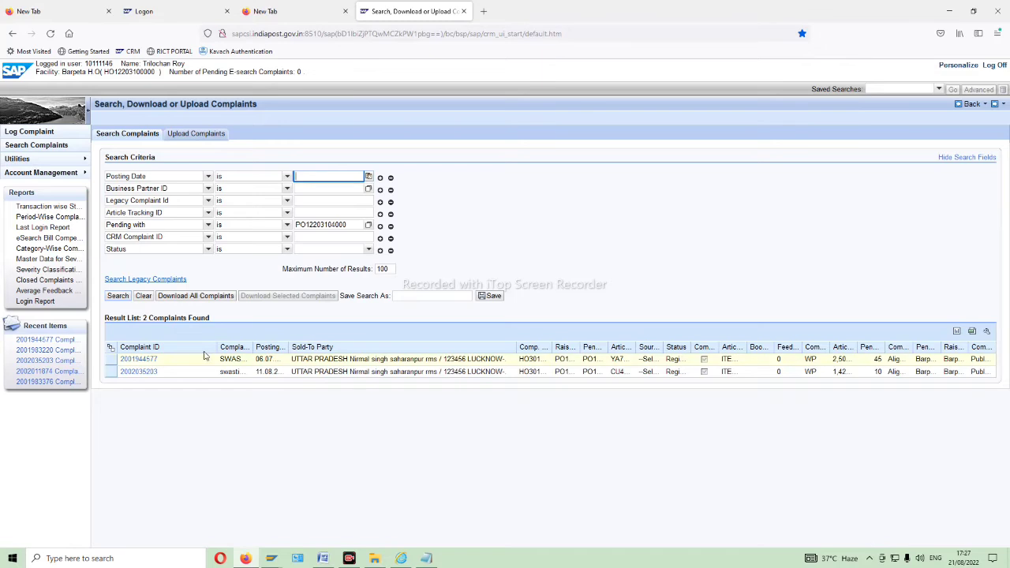
{"action": "left_click", "coordinate": [138, 360]}
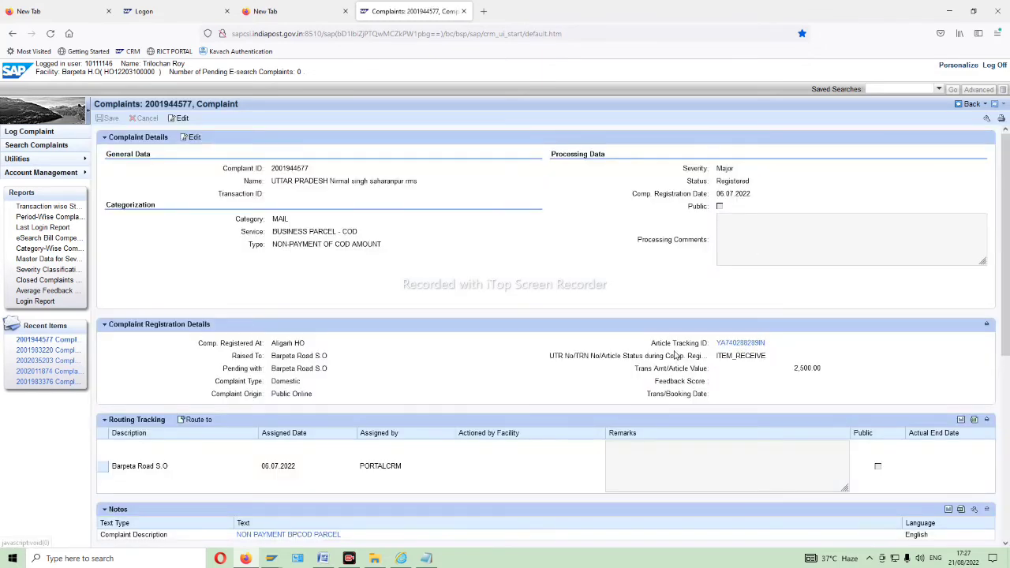
{"action": "left_click", "coordinate": [740, 344]}
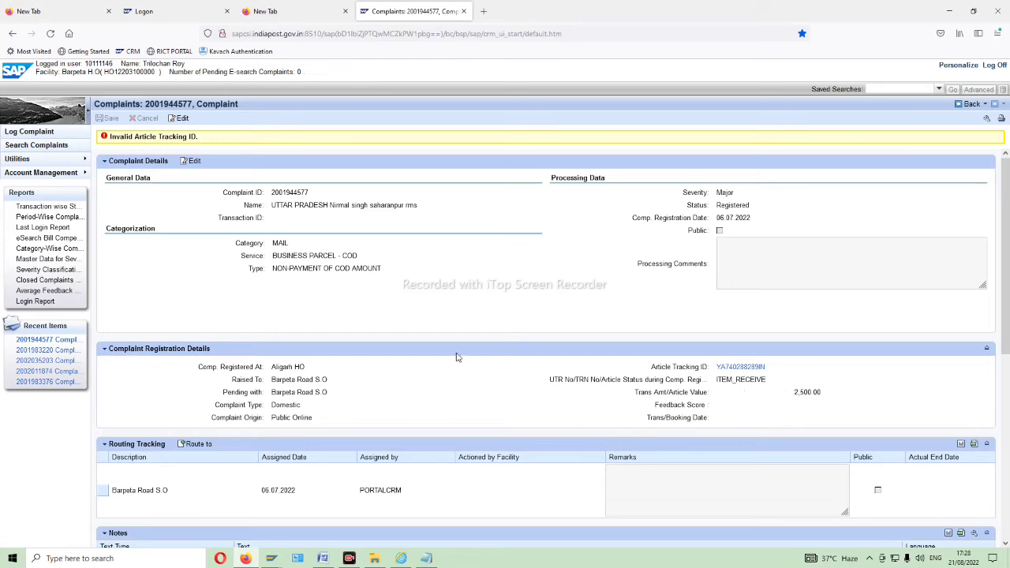
{"action": "left_click", "coordinate": [187, 122]}
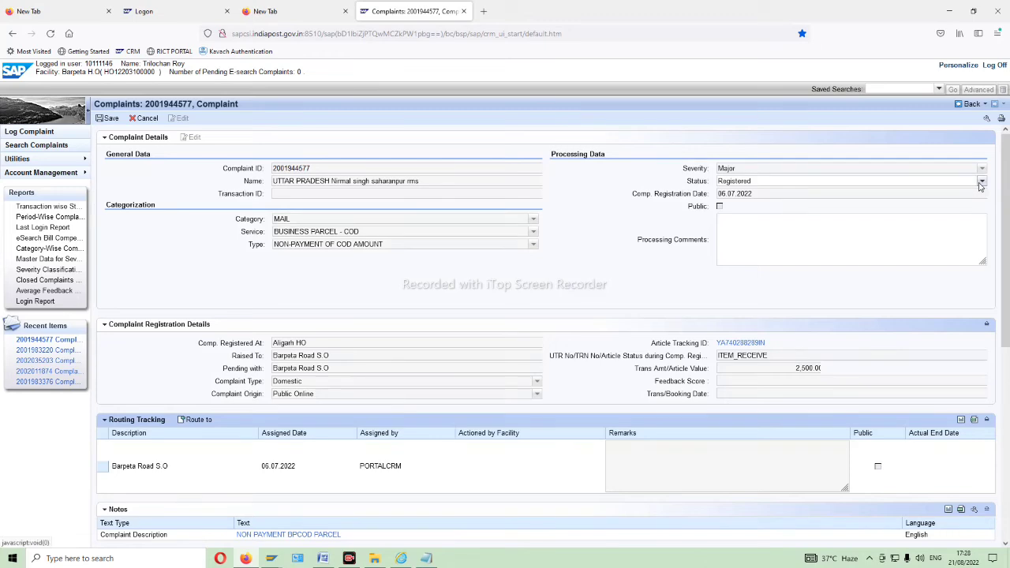
{"action": "left_click", "coordinate": [982, 182]}
{"action": "left_click", "coordinate": [837, 205]}
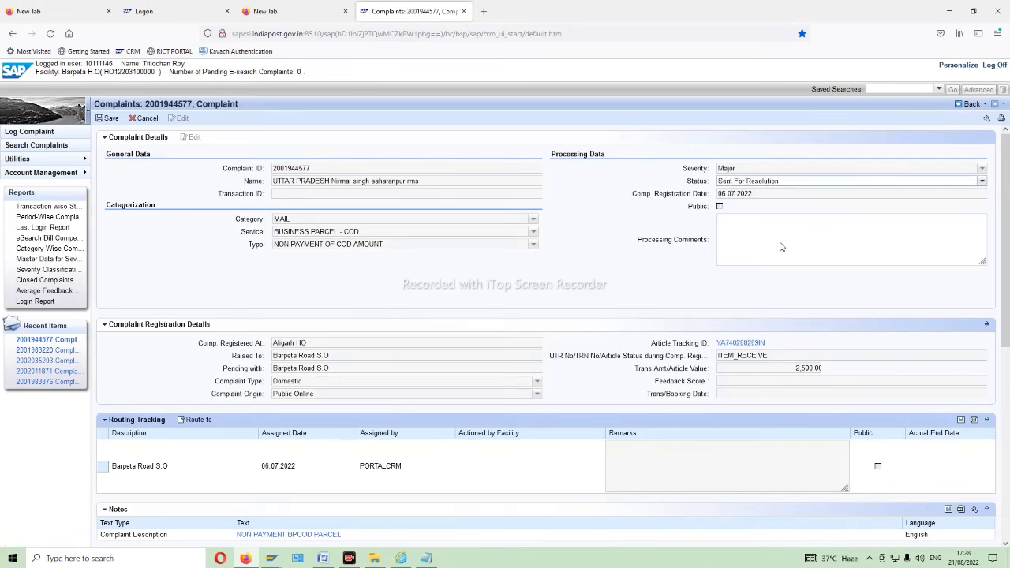
{"action": "left_click", "coordinate": [761, 227]}
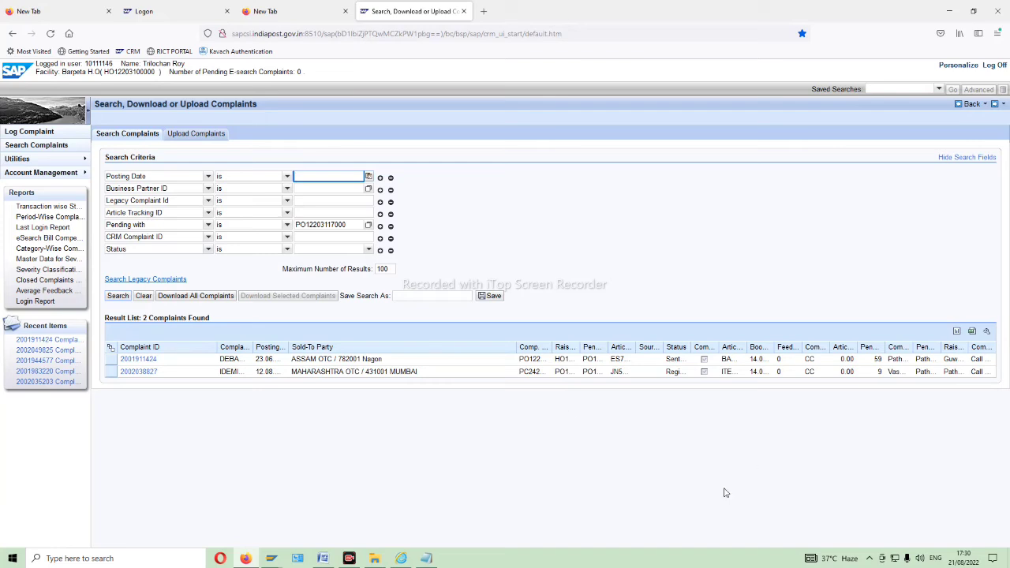
{"action": "left_click", "coordinate": [144, 361]}
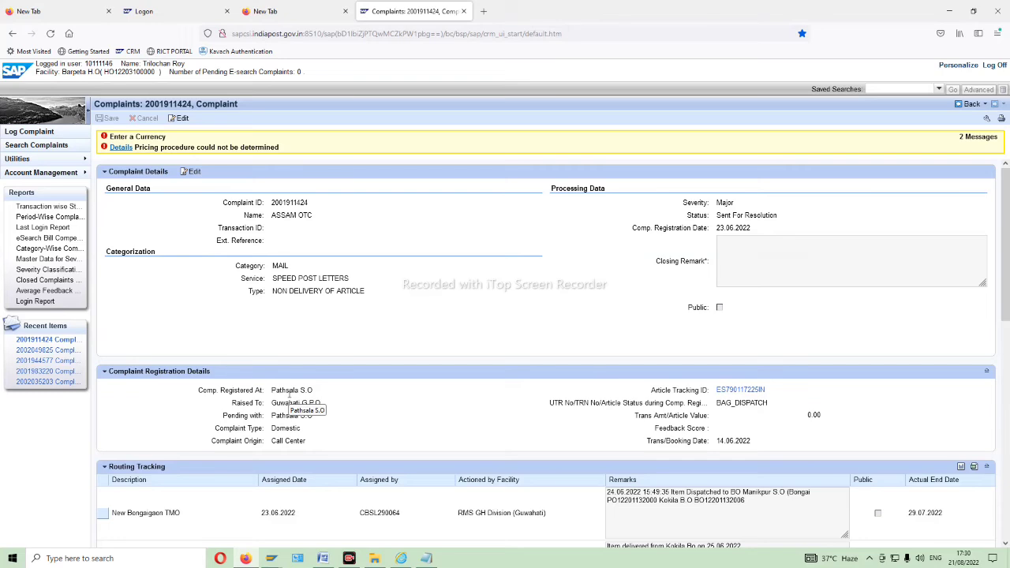
{"action": "left_click", "coordinate": [753, 392]}
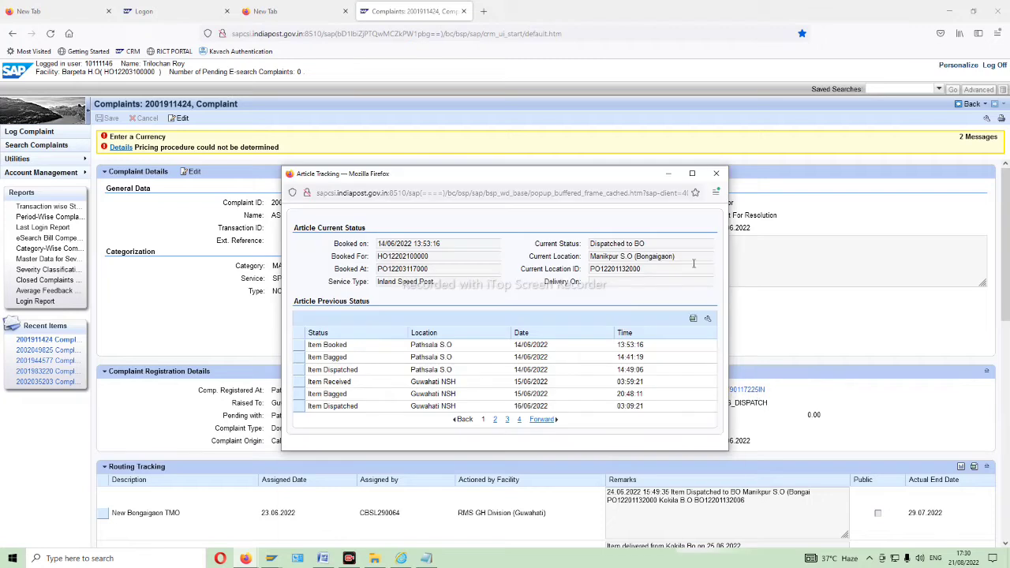
{"action": "left_click", "coordinate": [519, 419]}
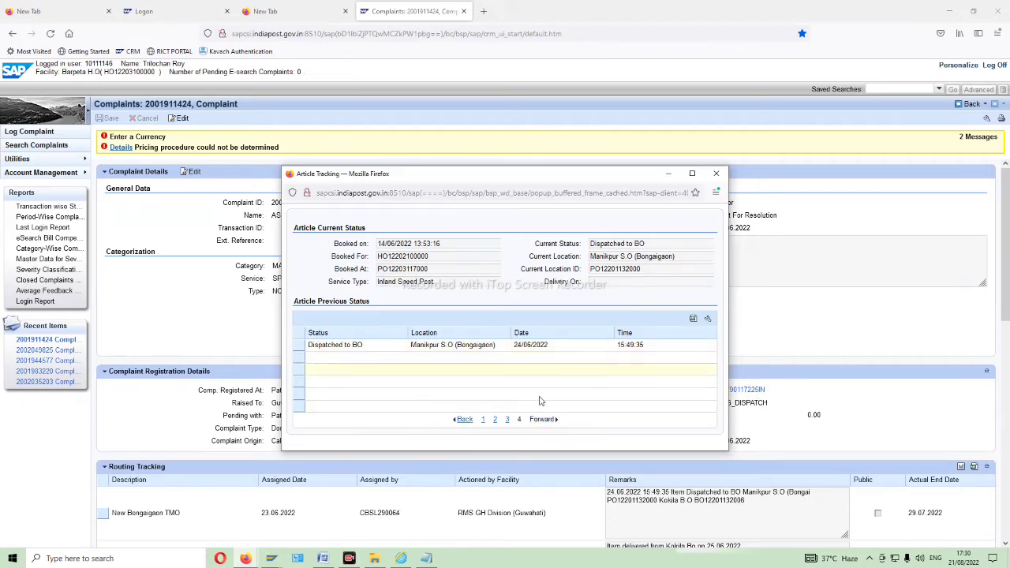
{"action": "left_click", "coordinate": [507, 419]}
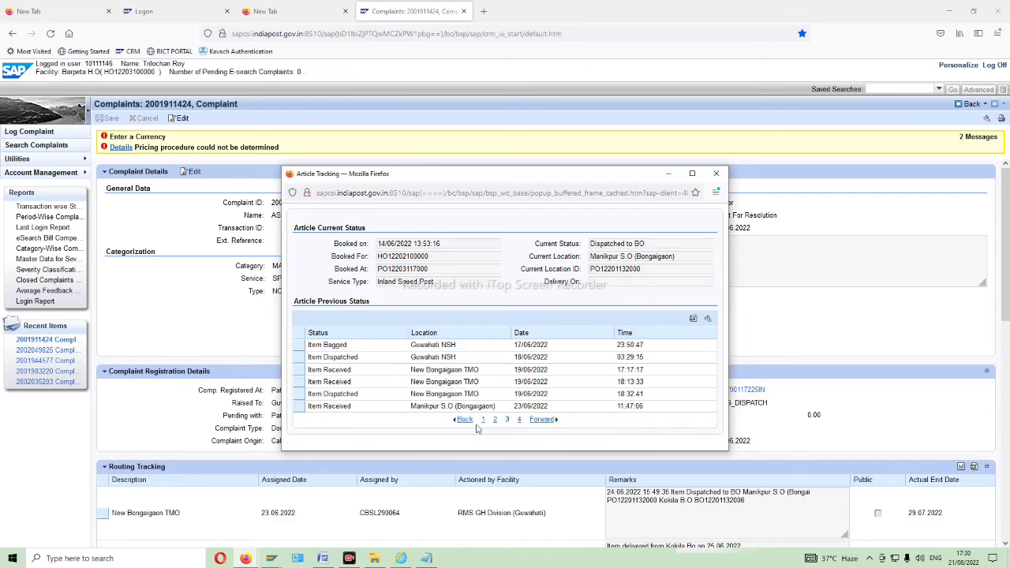
{"action": "left_click", "coordinate": [519, 420]}
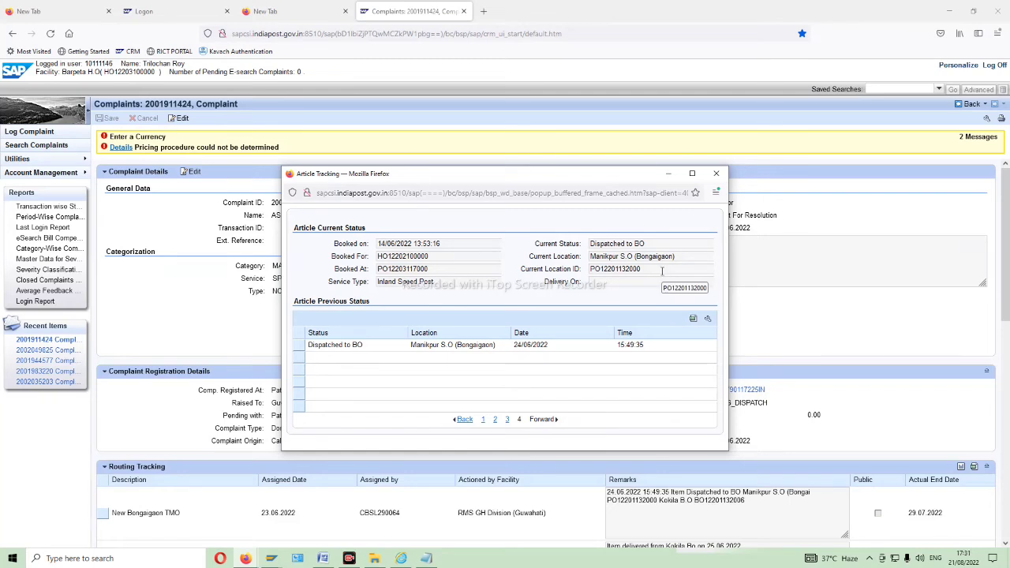
{"action": "left_click_drag", "start_coordinate": [662, 271], "coordinate": [581, 272]}
{"action": "left_click", "coordinate": [716, 175]}
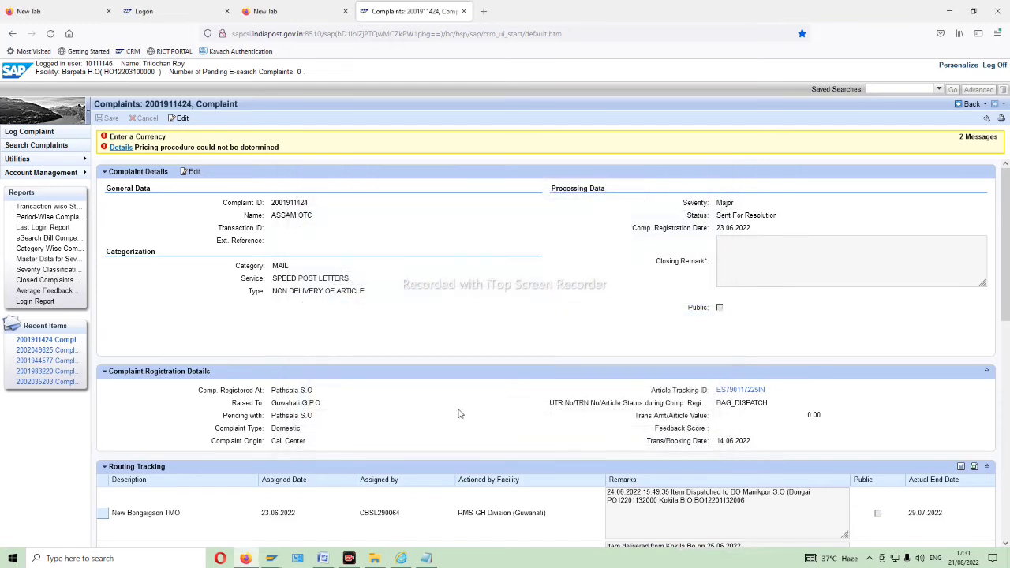
{"action": "scroll", "coordinate": [426, 422], "scroll_direction": "down", "scroll_amount": 4}
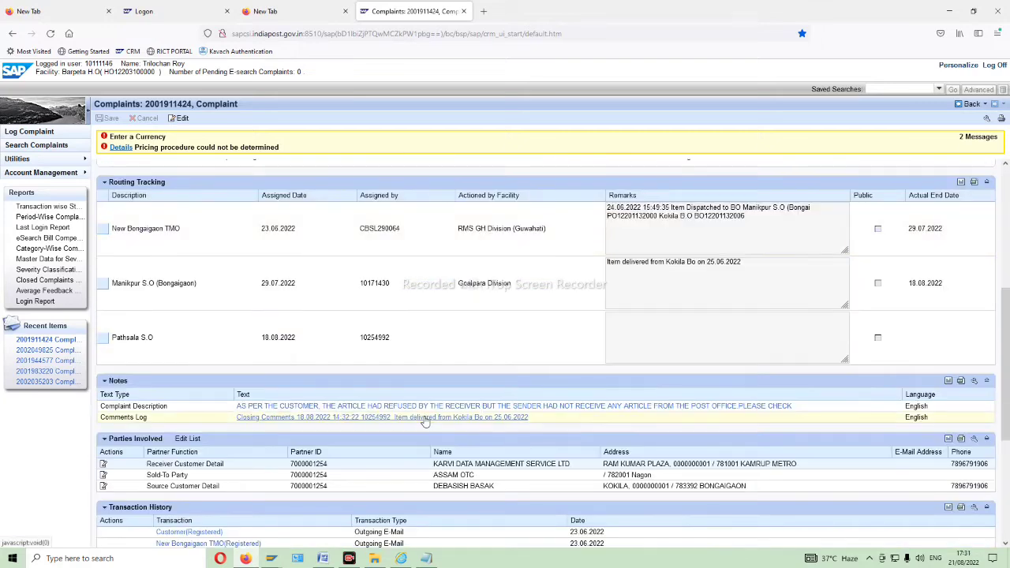
{"action": "scroll", "coordinate": [424, 422], "scroll_direction": "down", "scroll_amount": 3}
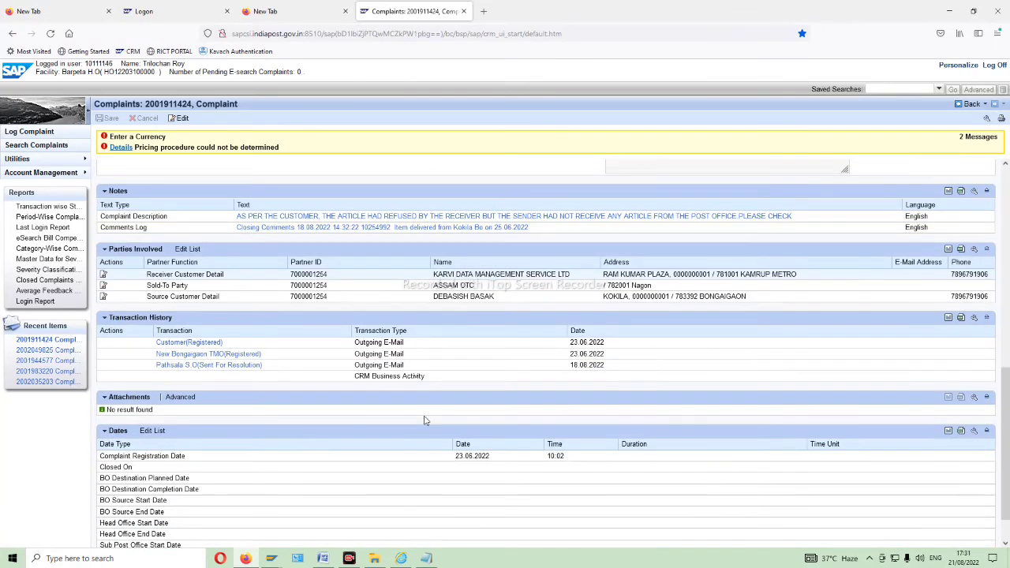
{"action": "scroll", "coordinate": [425, 422], "scroll_direction": "down", "scroll_amount": 1}
{"action": "scroll", "coordinate": [425, 421], "scroll_direction": "up", "scroll_amount": 4}
{"action": "scroll", "coordinate": [424, 421], "scroll_direction": "up", "scroll_amount": 3}
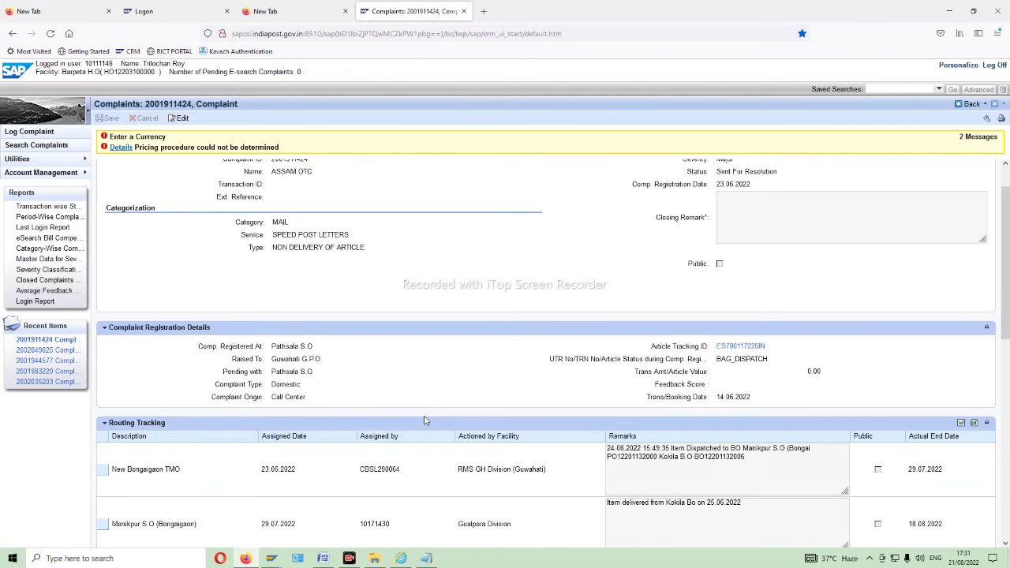
{"action": "scroll", "coordinate": [462, 458], "scroll_direction": "up", "scroll_amount": 1}
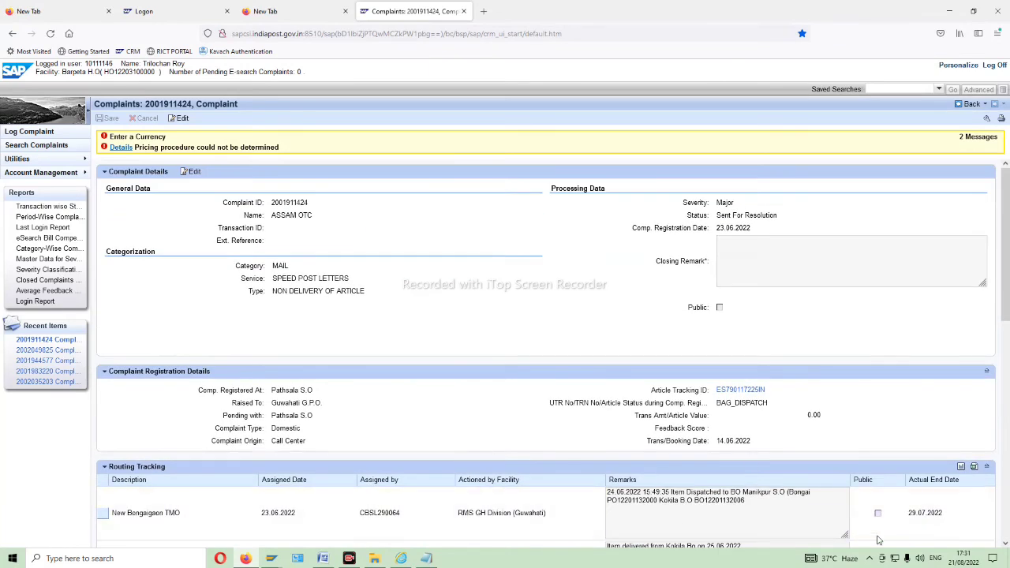
{"action": "key", "text": "alt+Left"}
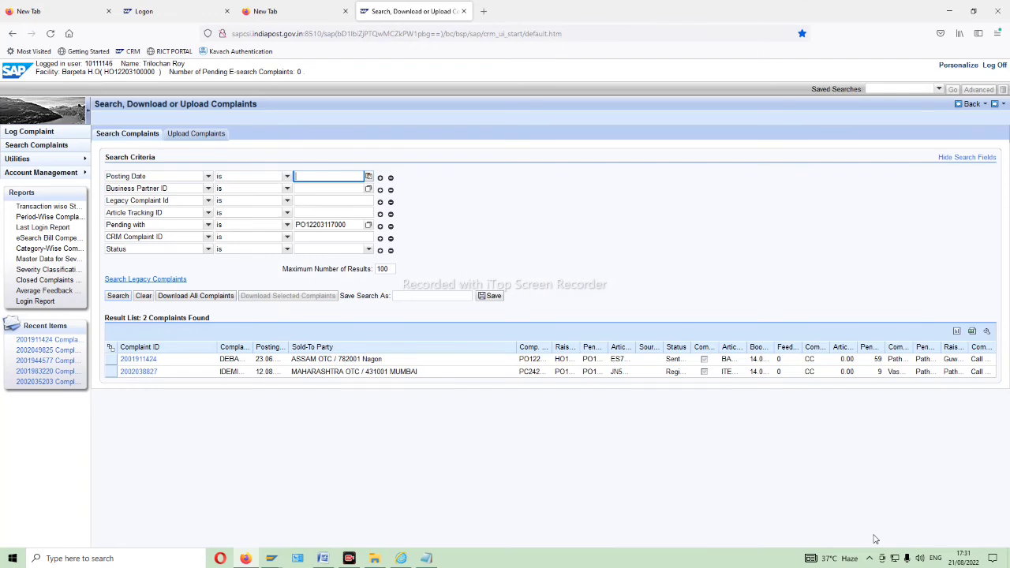
{"action": "left_click", "coordinate": [139, 361]}
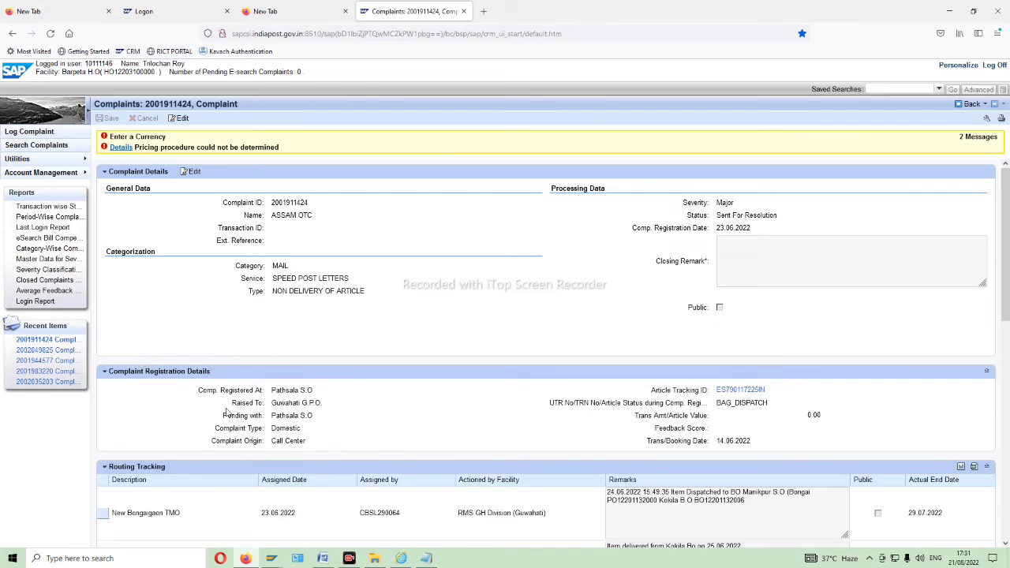
{"action": "scroll", "coordinate": [600, 395], "scroll_direction": "down", "scroll_amount": 2}
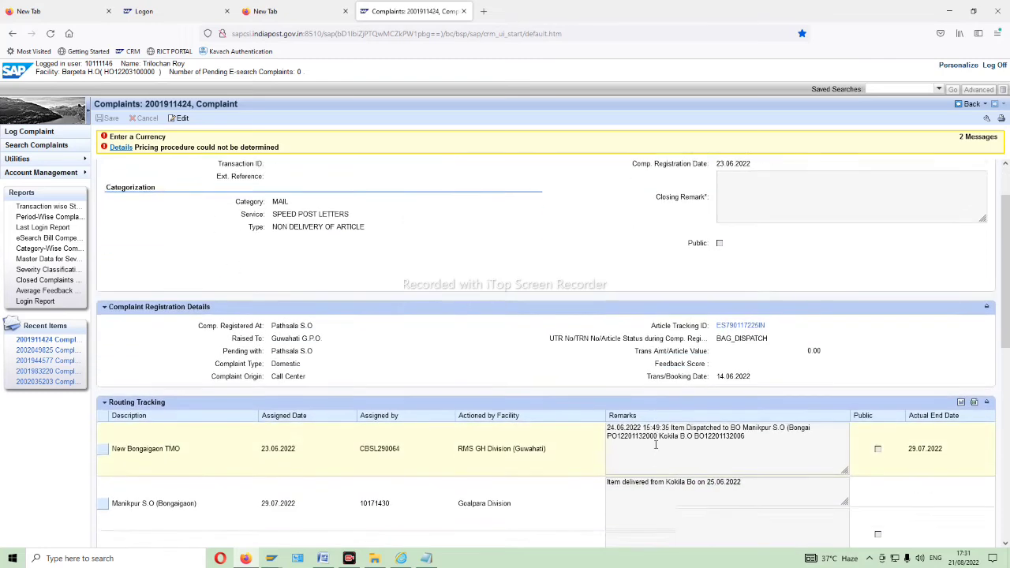
{"action": "scroll", "coordinate": [654, 444], "scroll_direction": "down", "scroll_amount": 2}
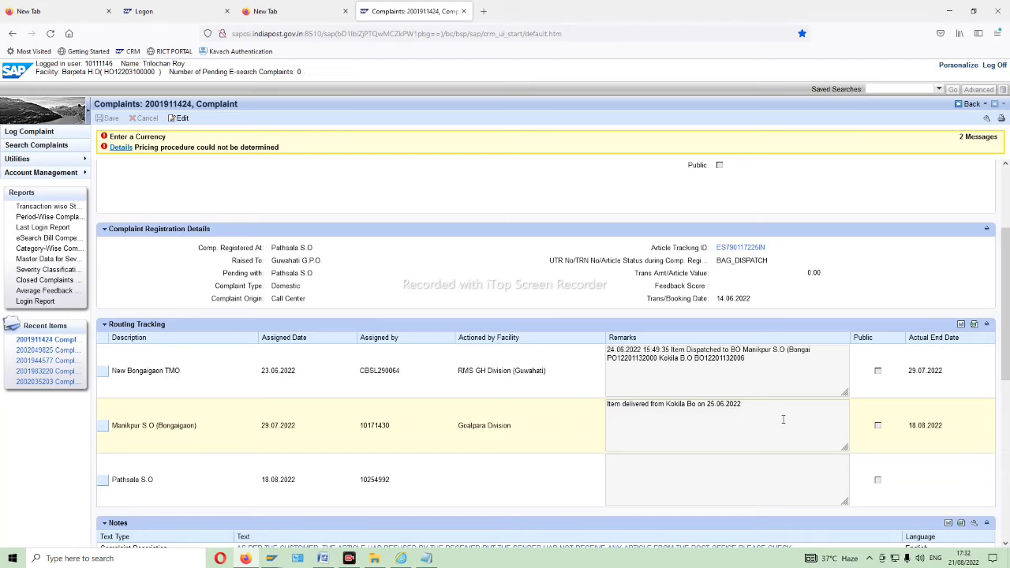
{"action": "scroll", "coordinate": [783, 419], "scroll_direction": "up", "scroll_amount": 3}
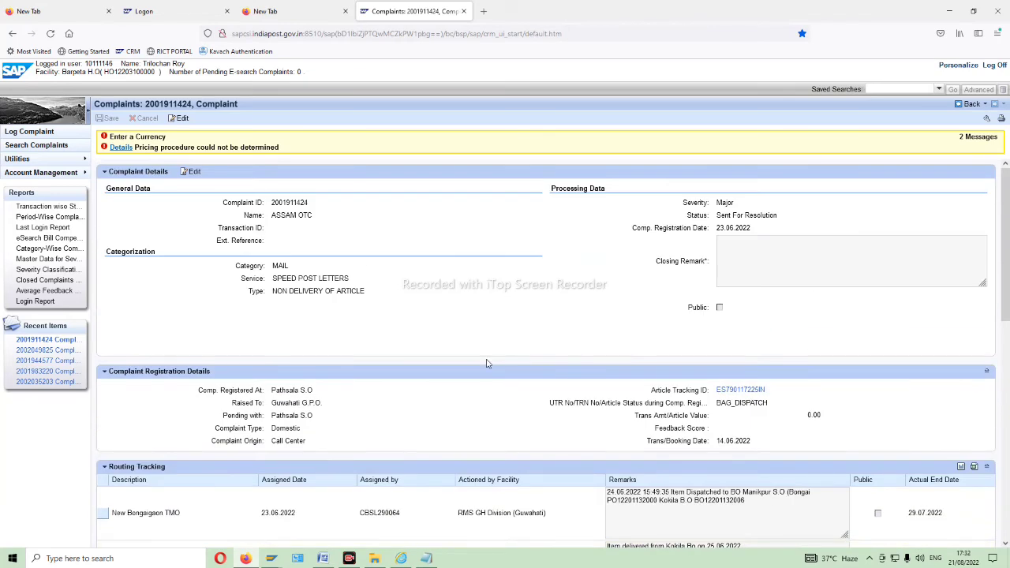
{"action": "left_click", "coordinate": [183, 118]}
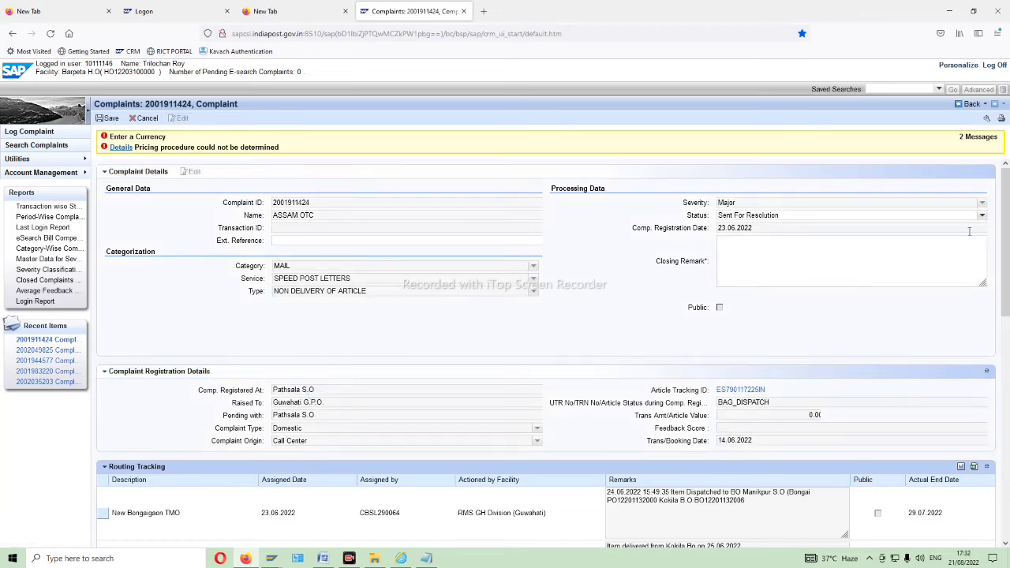
{"action": "left_click", "coordinate": [981, 215]}
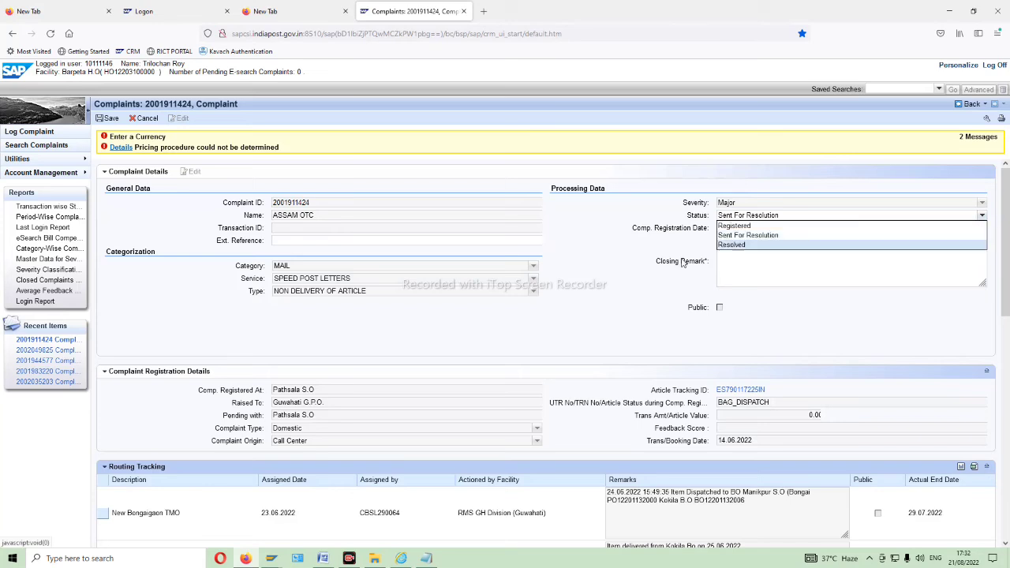
{"action": "left_click", "coordinate": [733, 246]}
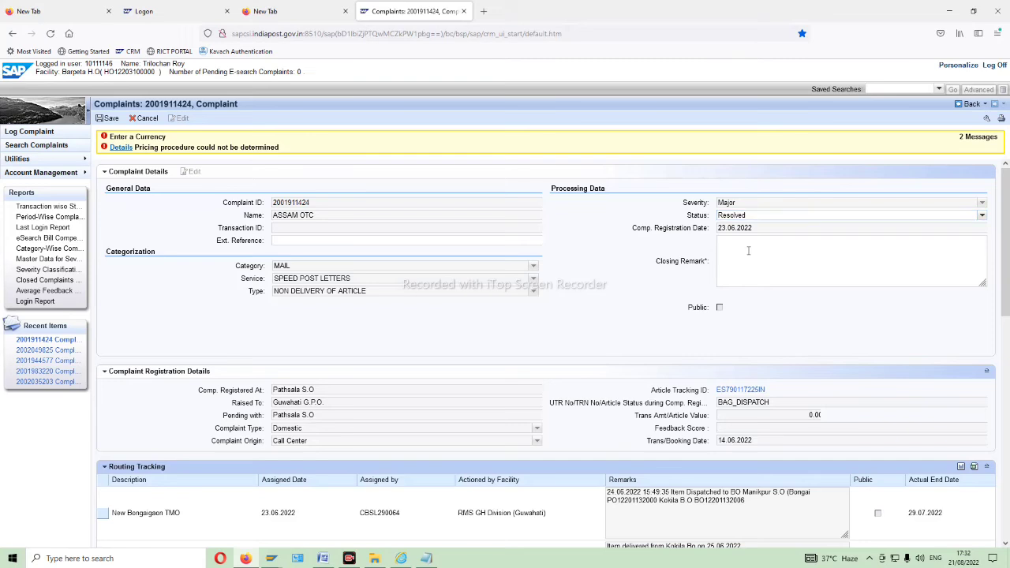
- Add a closing remark noting delivery at Kokila BO on 25.06.2022 and save the complaint
{"action": "left_click", "coordinate": [748, 251]}
{"action": "scroll", "coordinate": [747, 430], "scroll_direction": "down", "scroll_amount": 2}
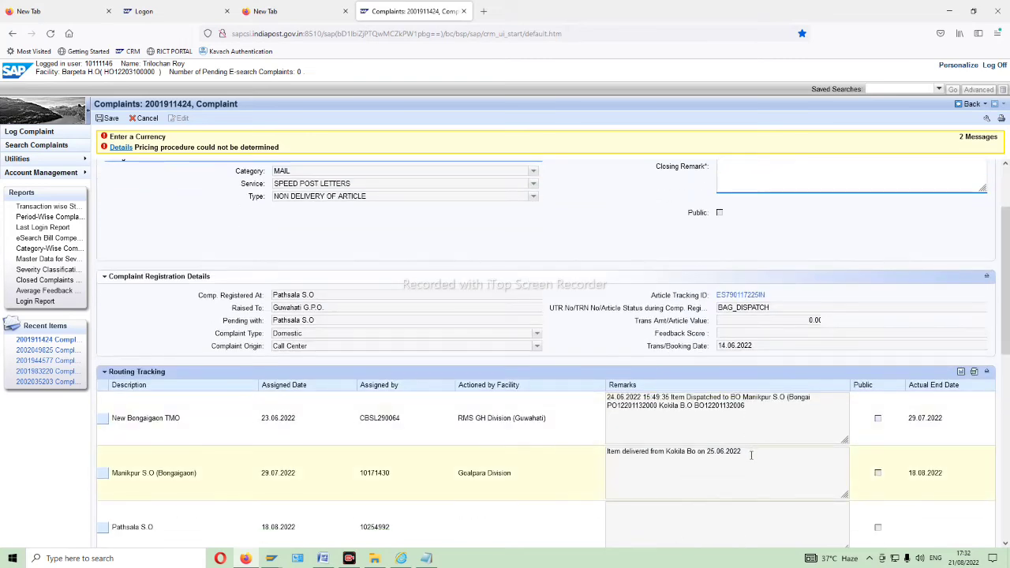
{"action": "left_click_drag", "start_coordinate": [751, 454], "coordinate": [595, 451]}
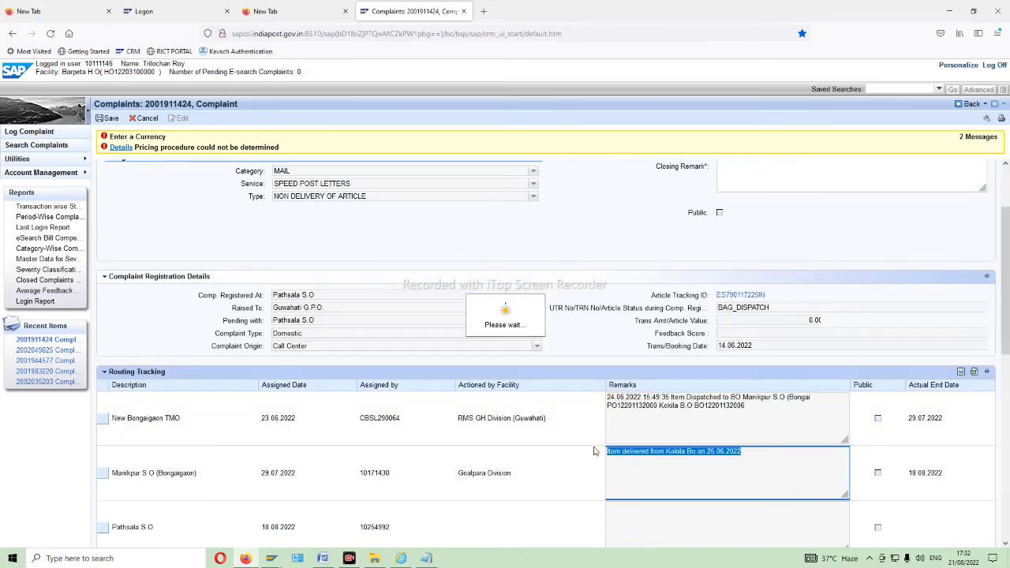
{"action": "left_click", "coordinate": [778, 181]}
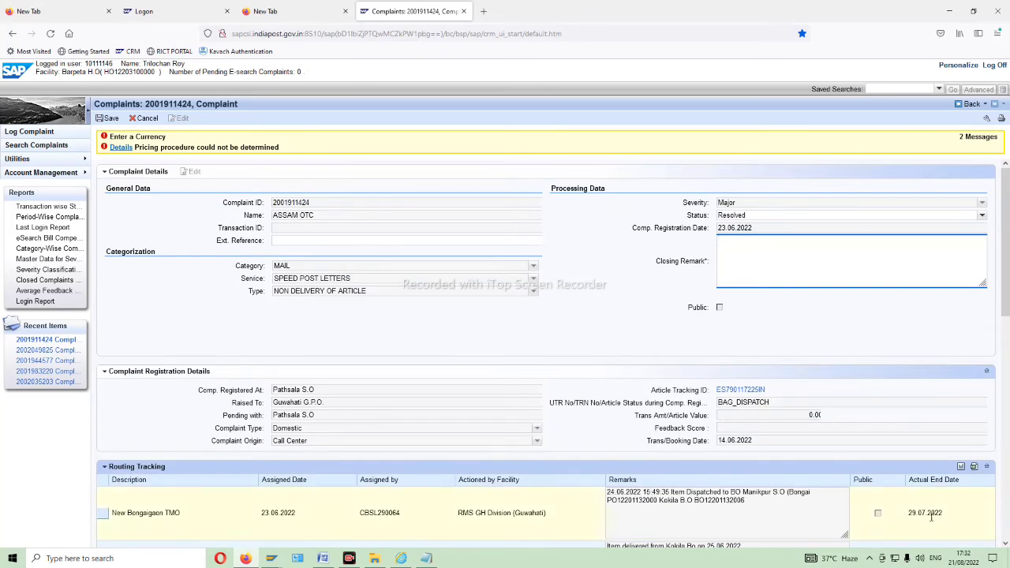
{"action": "type", "text": "As the delivered on 25.06.2022 at  kokila BO under Goalpara Dvn hence it is closed"}
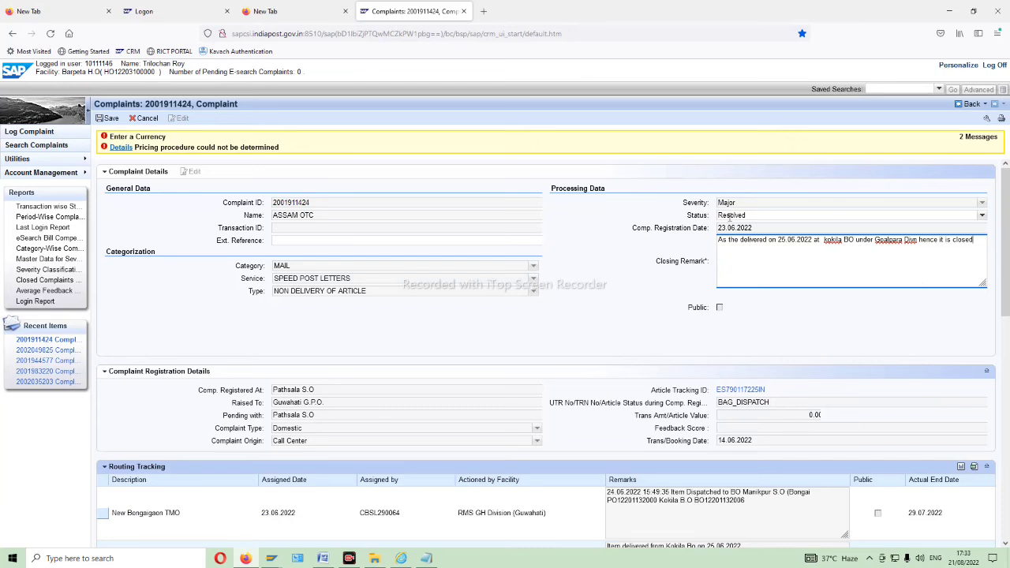
{"action": "left_click", "coordinate": [719, 314]}
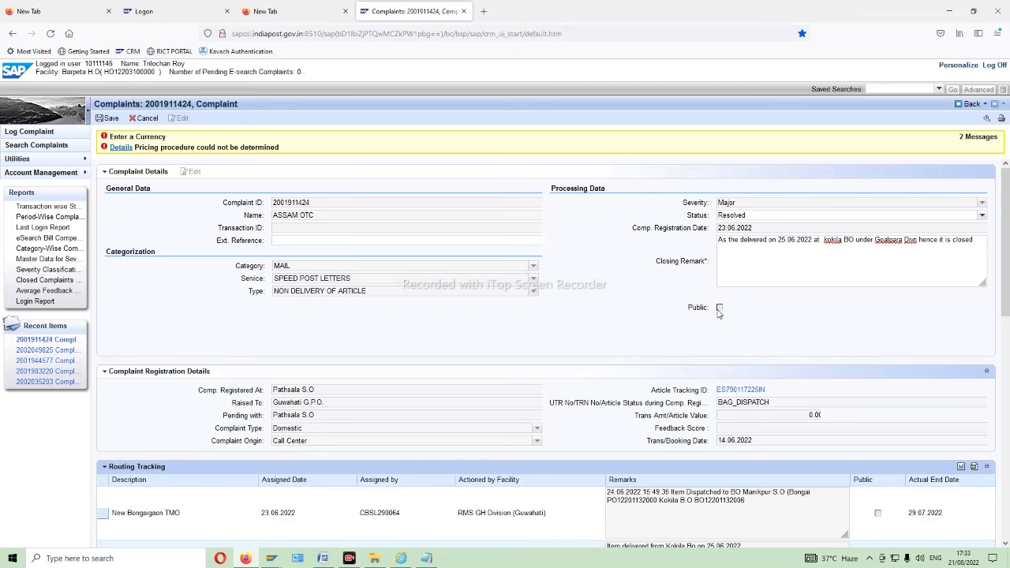
{"action": "left_click", "coordinate": [111, 119]}
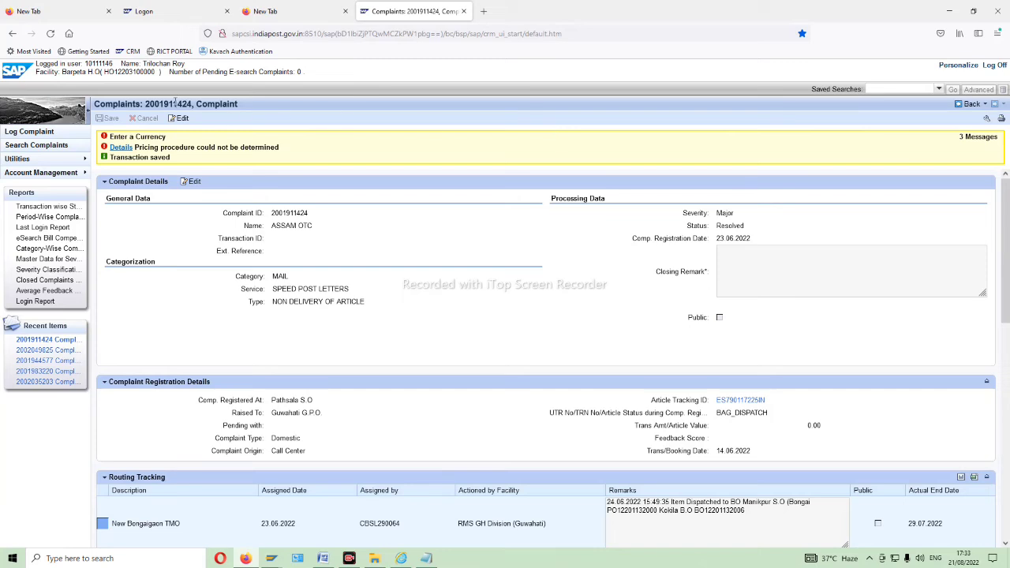
- Go back to the complaint search page, rerun the search, and review the result list
{"action": "left_click", "coordinate": [972, 105]}
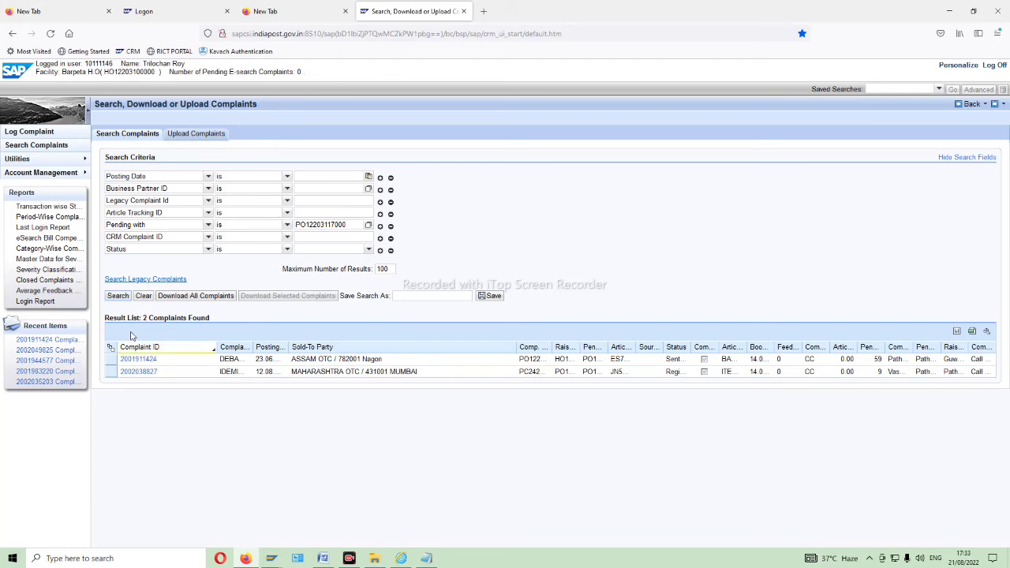
{"action": "left_click", "coordinate": [123, 298]}
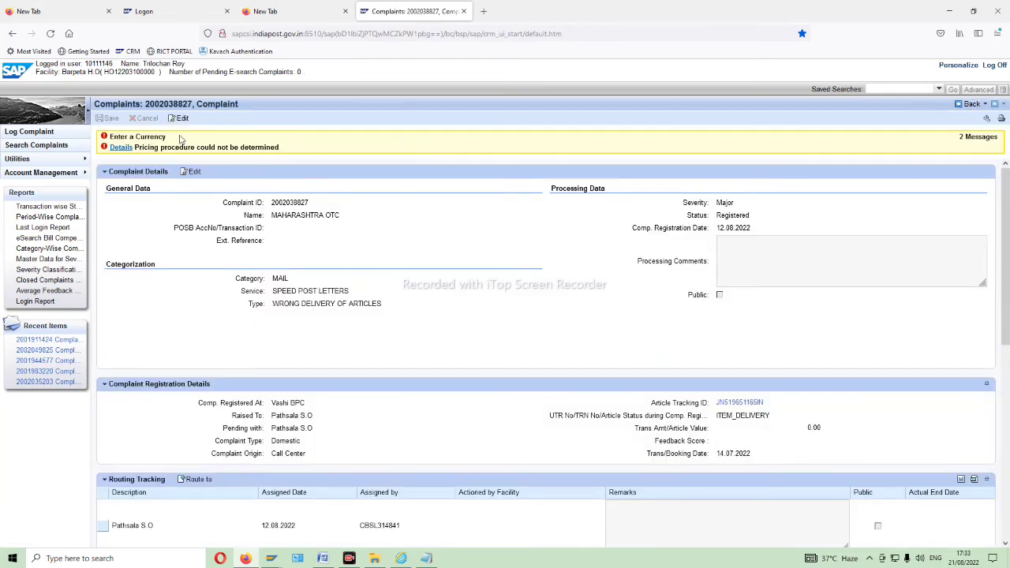
{"action": "scroll", "coordinate": [512, 358], "scroll_direction": "down", "scroll_amount": 4}
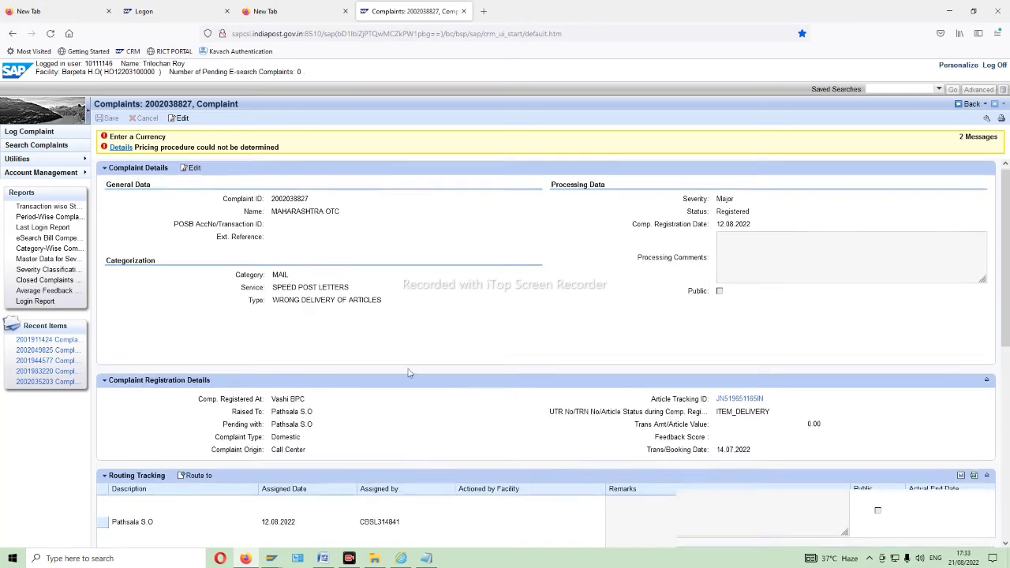
{"action": "scroll", "coordinate": [512, 358], "scroll_direction": "up", "scroll_amount": 4}
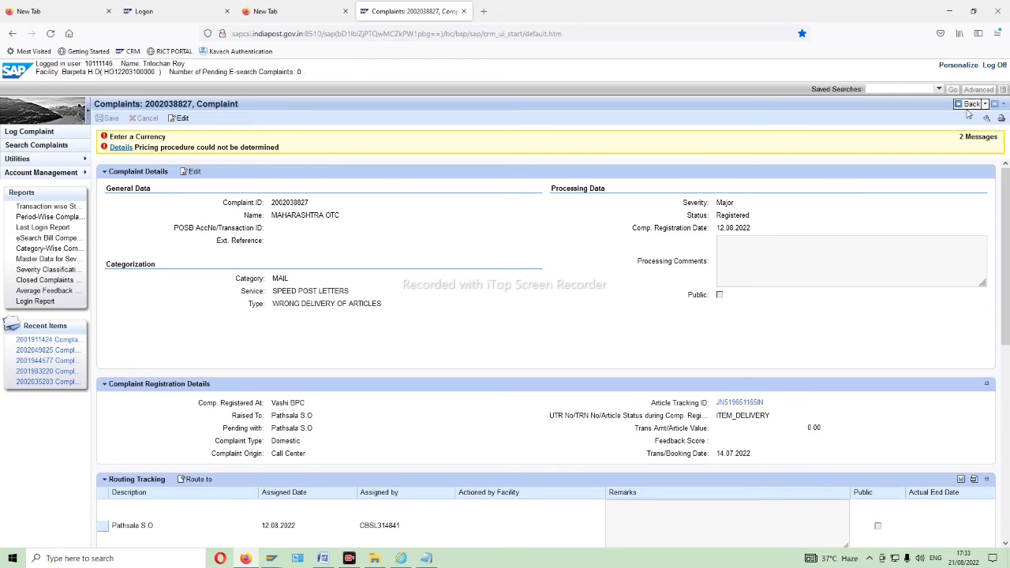
{"action": "left_click", "coordinate": [967, 106]}
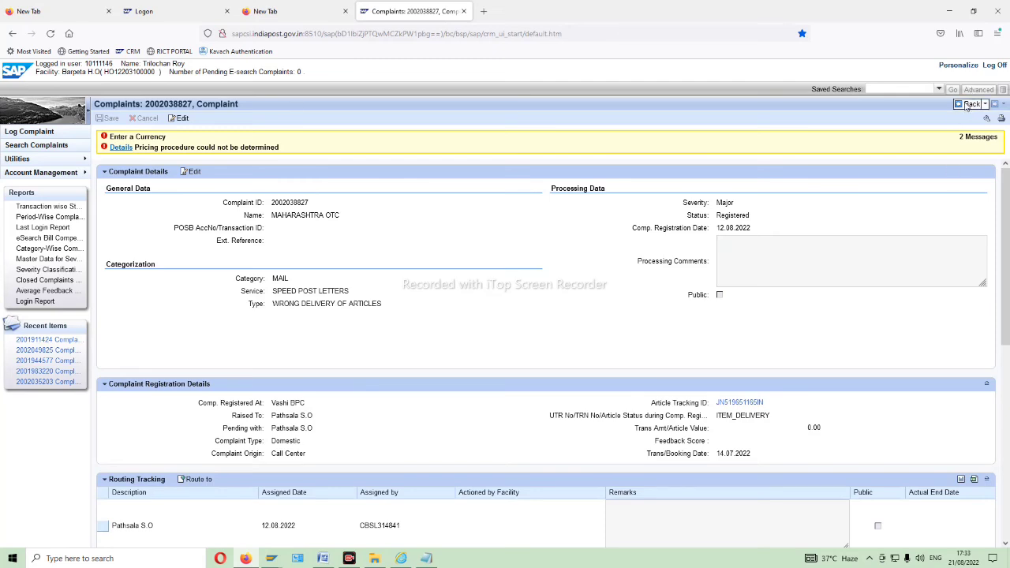